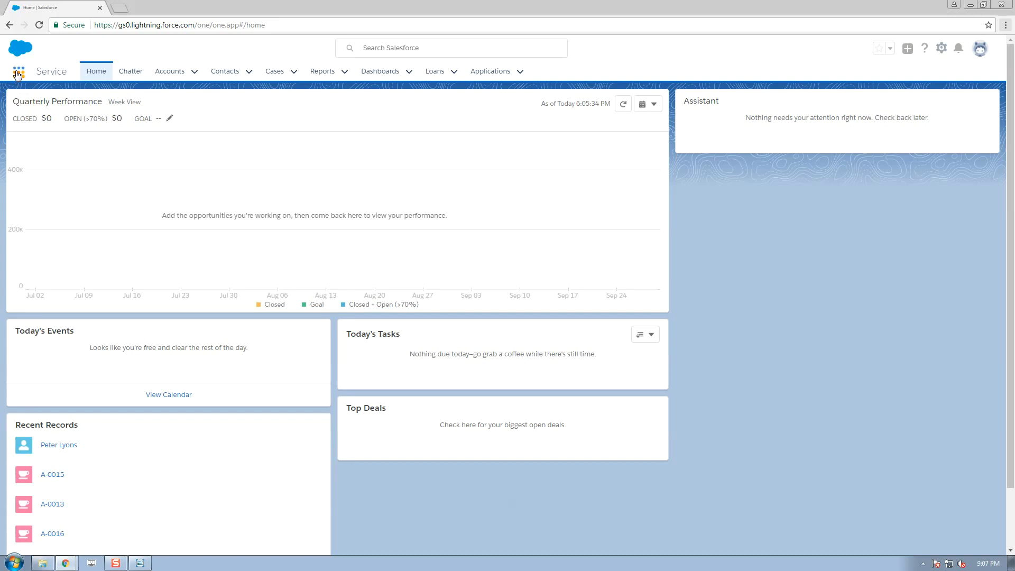
# Open Setup and launch the Analytics app from the list of all apps.
pyautogui.click(941, 48)
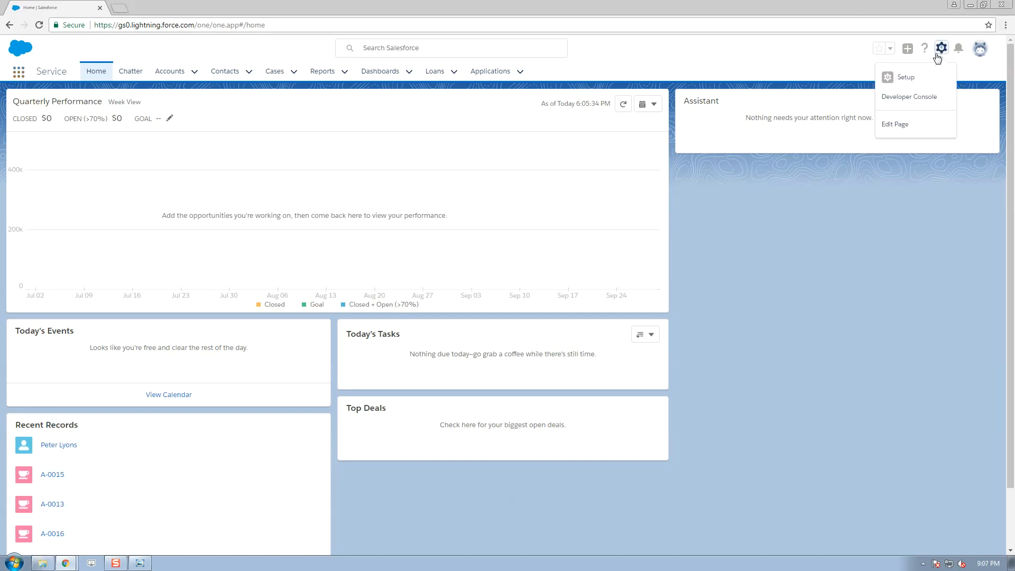
pyautogui.click(901, 78)
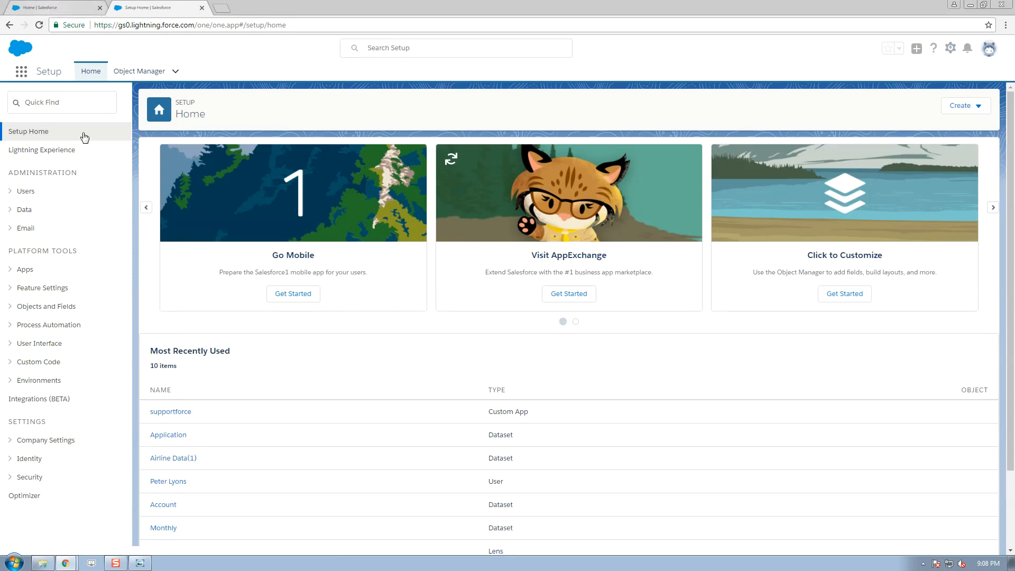
pyautogui.click(21, 71)
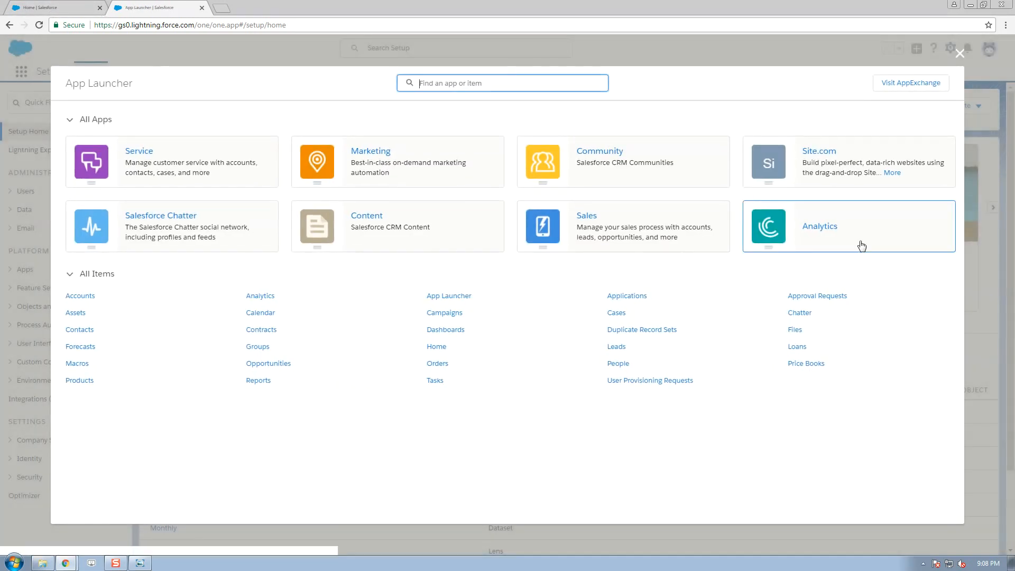
pyautogui.click(833, 229)
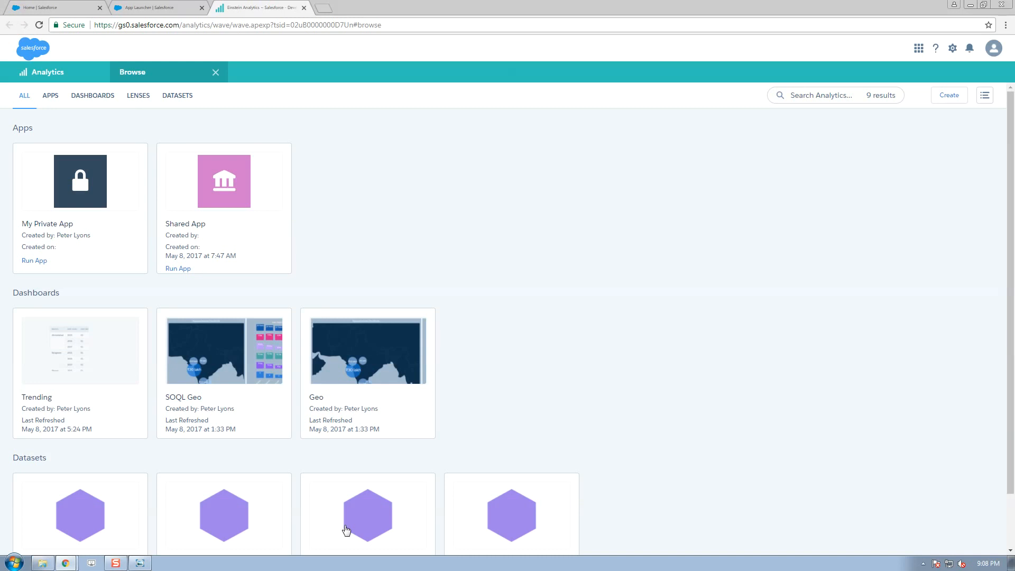
# Start a new dataset from a CSV file source and supply Airline Data(1).csv as the upload file.
pyautogui.scroll(-1, 516, 417)
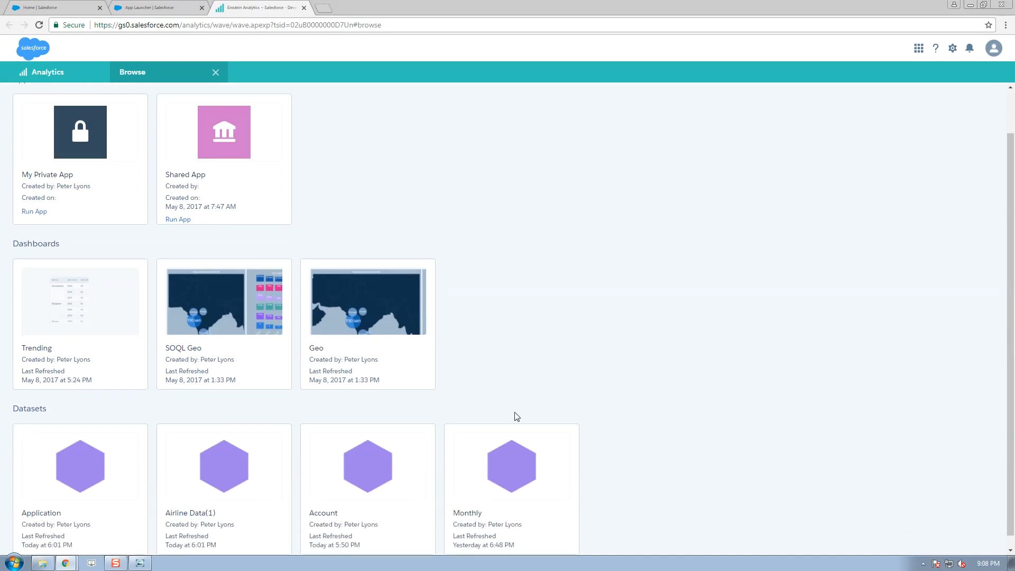
pyautogui.scroll(-1, 770, 448)
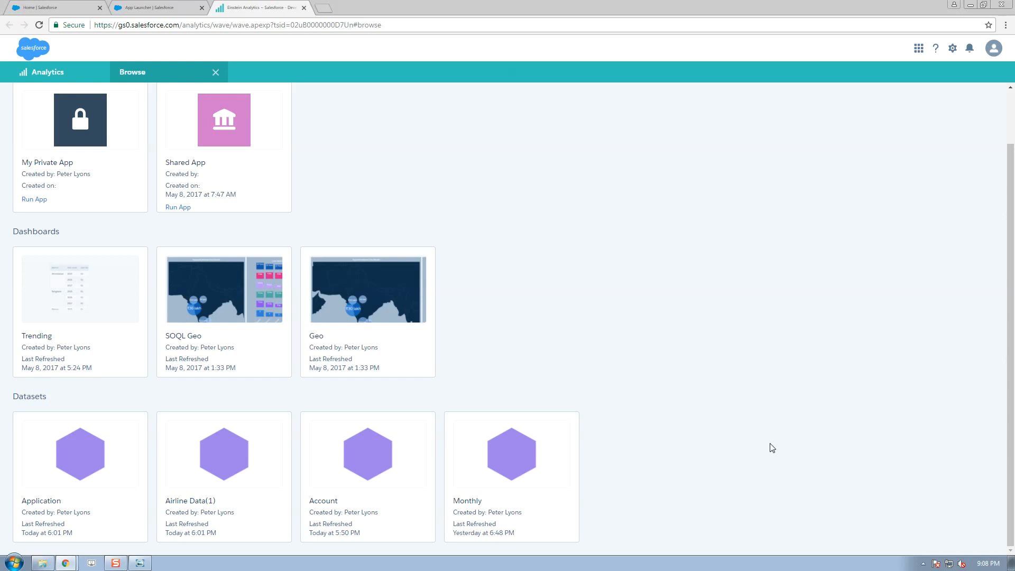
pyautogui.scroll(2, 772, 448)
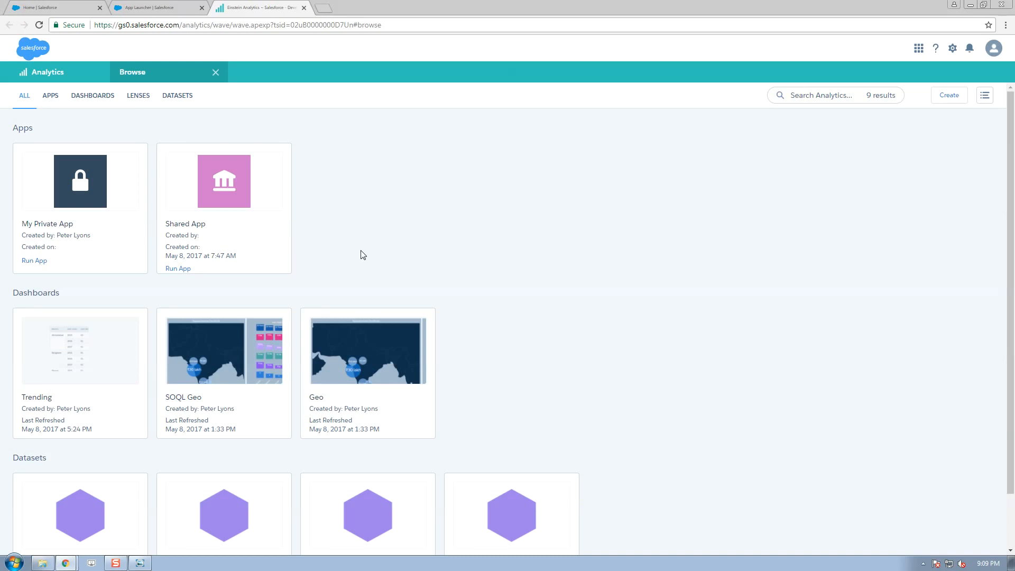
pyautogui.click(941, 98)
pyautogui.click(943, 155)
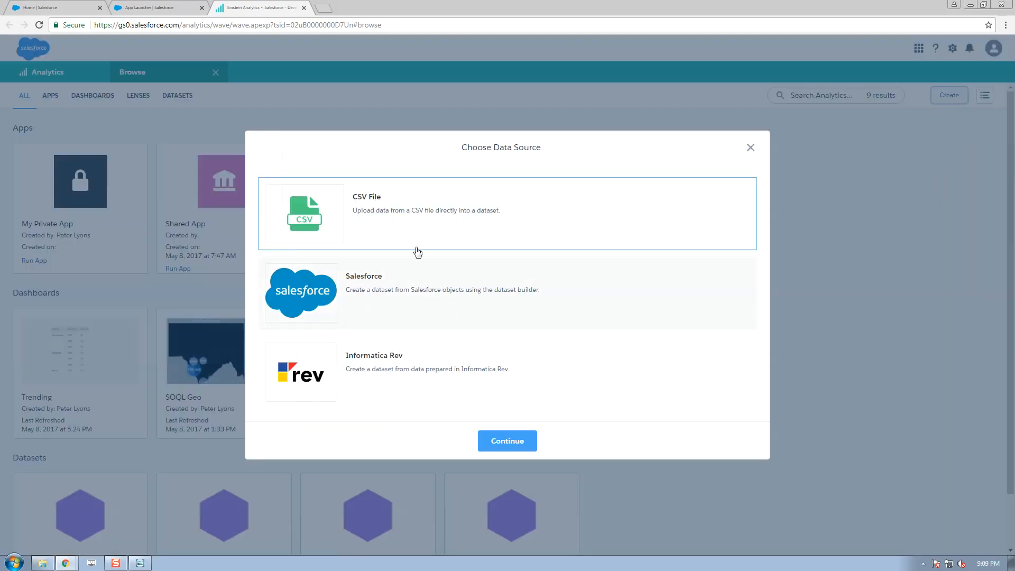
pyautogui.click(509, 446)
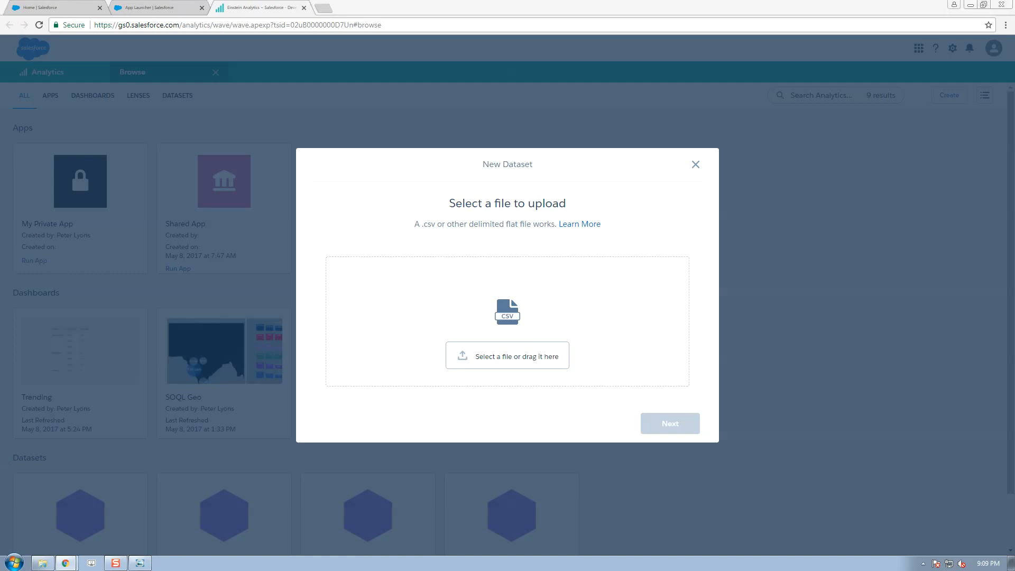
pyautogui.moveTo(0, 428); pyautogui.dragTo(532, 359)
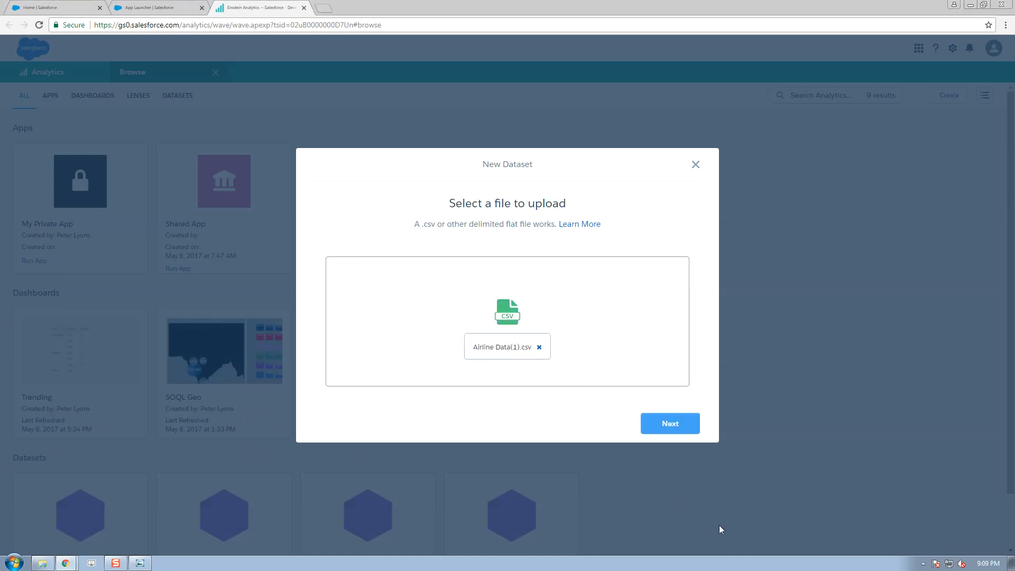
pyautogui.click(674, 424)
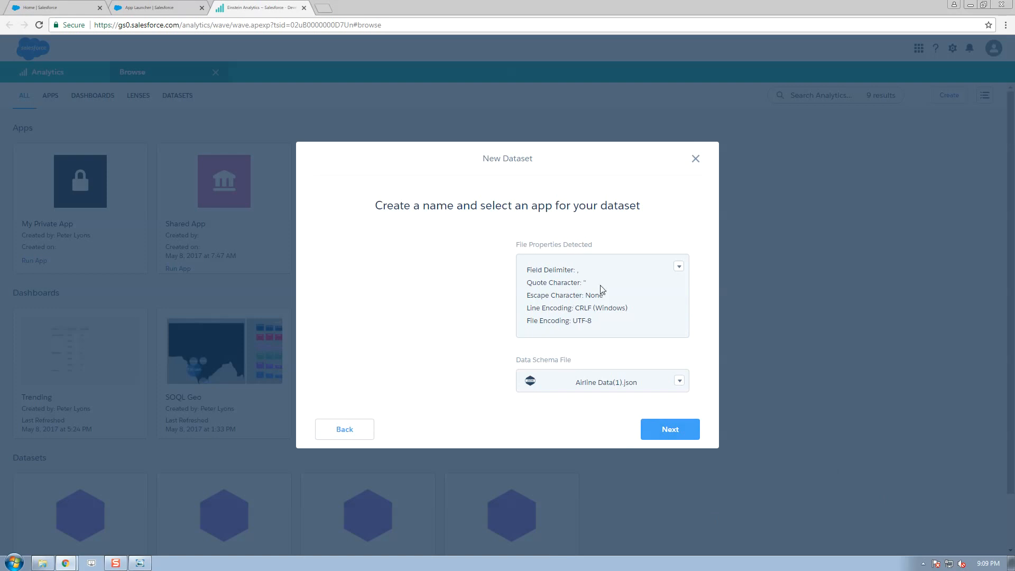
# Examine the detected file properties of the CSV and the options available for its data schema file.
pyautogui.click(679, 267)
pyautogui.click(629, 286)
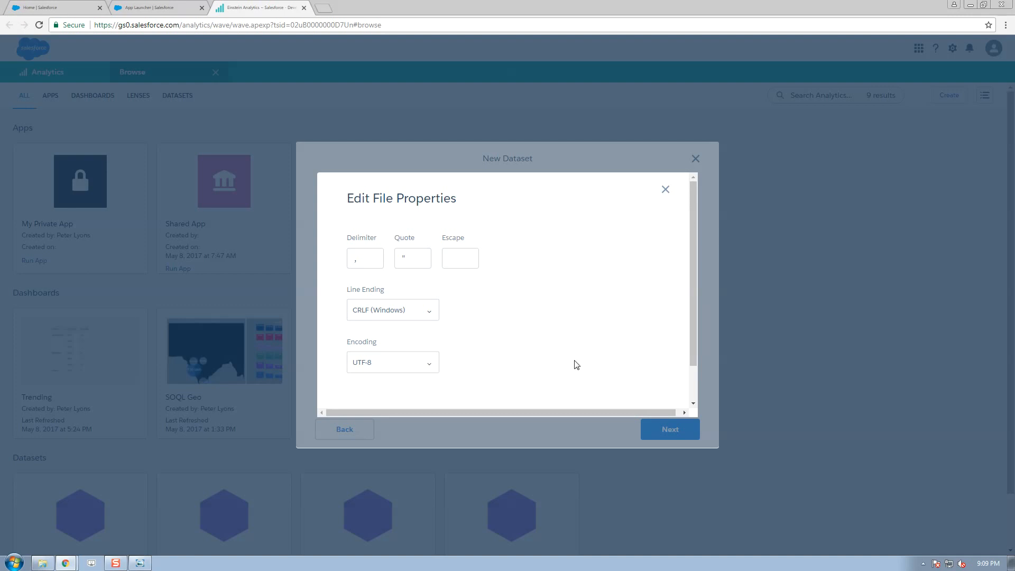
pyautogui.click(665, 190)
pyautogui.click(679, 380)
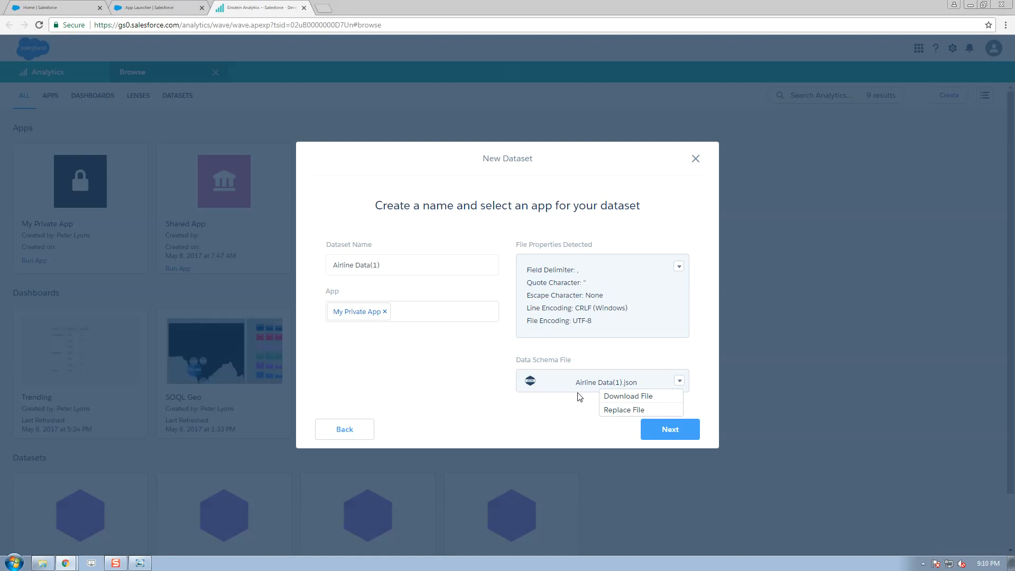
pyautogui.click(680, 380)
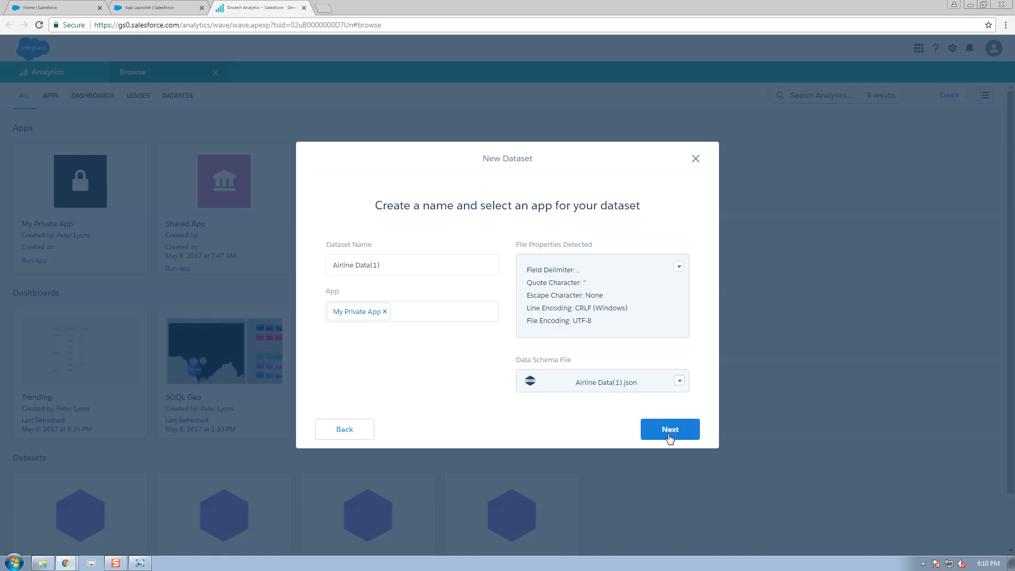
# Proceed to the field attributes, relabel the Destination airport ID field as asdfasdf, and view its field type choices.
pyautogui.click(669, 435)
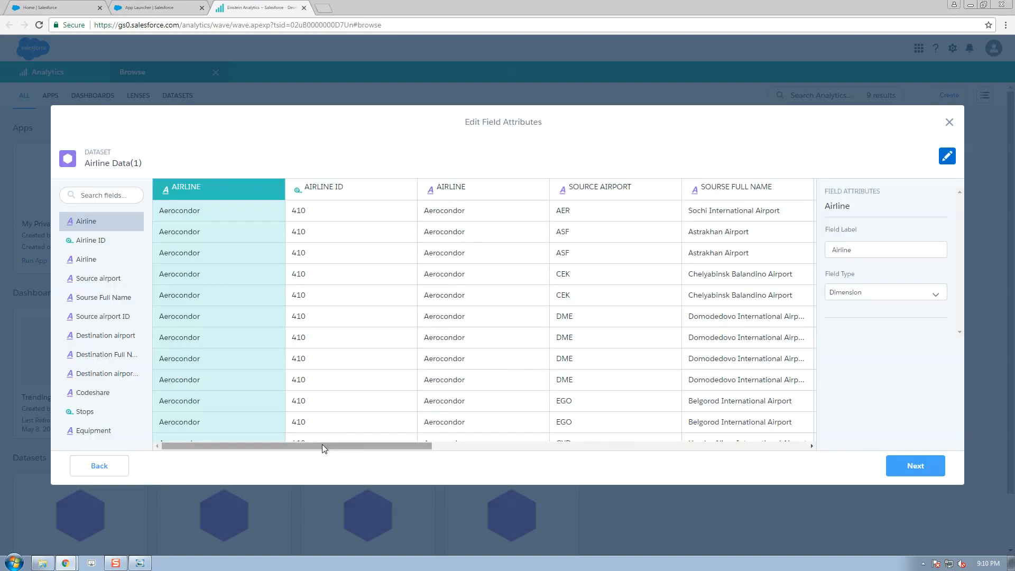
pyautogui.moveTo(322, 443); pyautogui.dragTo(604, 437)
pyautogui.click(598, 196)
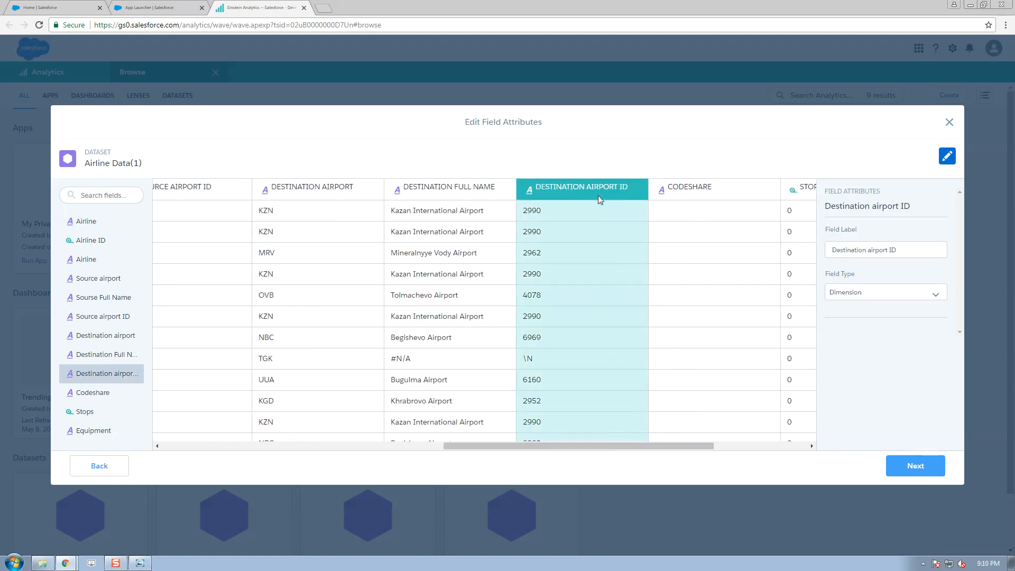
pyautogui.moveTo(892, 250); pyautogui.dragTo(827, 161)
pyautogui.write('asdfasdf')
pyautogui.click(886, 294)
pyautogui.scroll(-1, 885, 321)
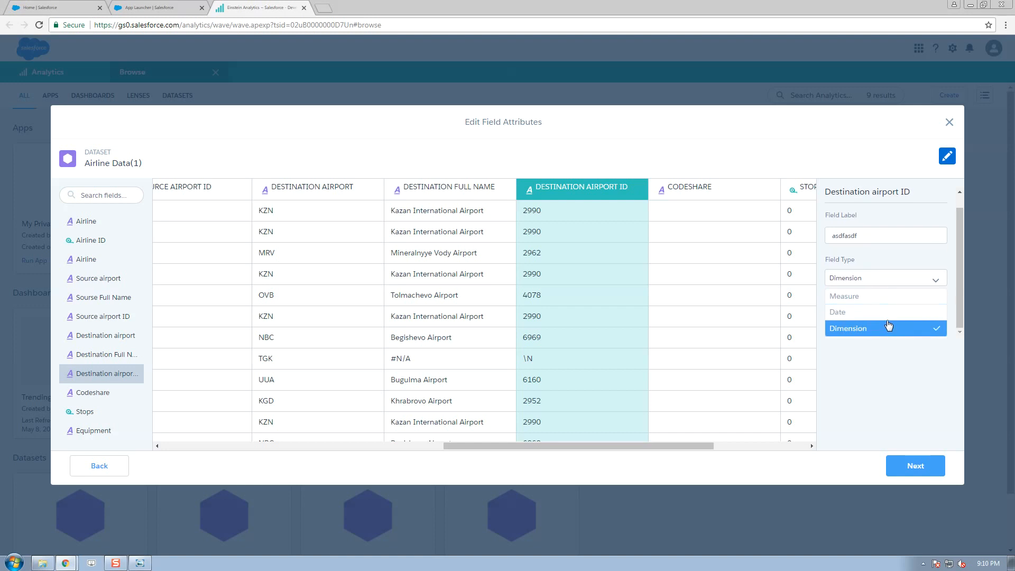
# Search the fields for "sto", examine the attributes of the Stops measure, and close the new dataset without creating it.
pyautogui.click(91, 200)
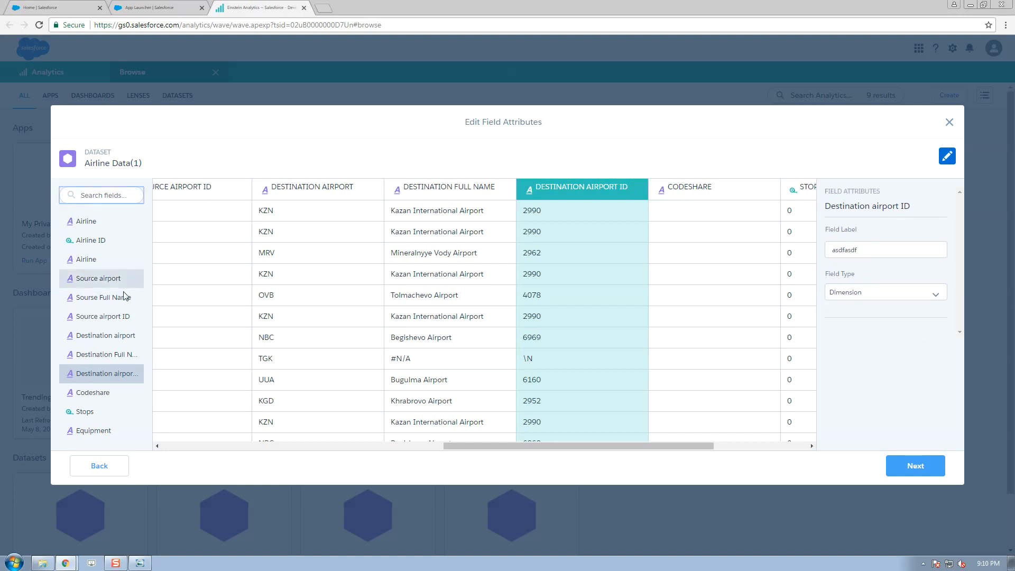
pyautogui.write('sto')
pyautogui.doubleClick(105, 215)
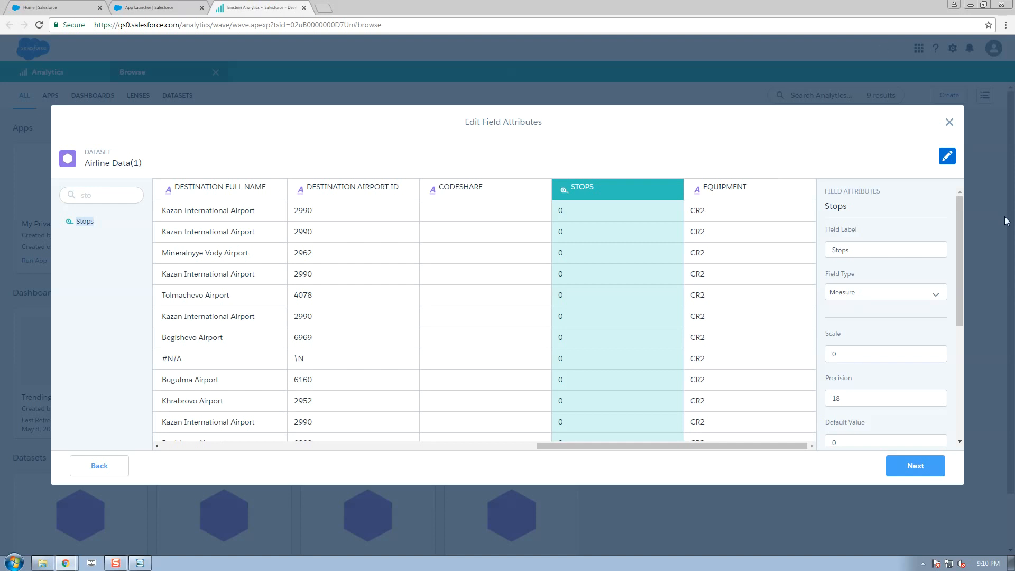
pyautogui.moveTo(960, 221); pyautogui.dragTo(969, 344)
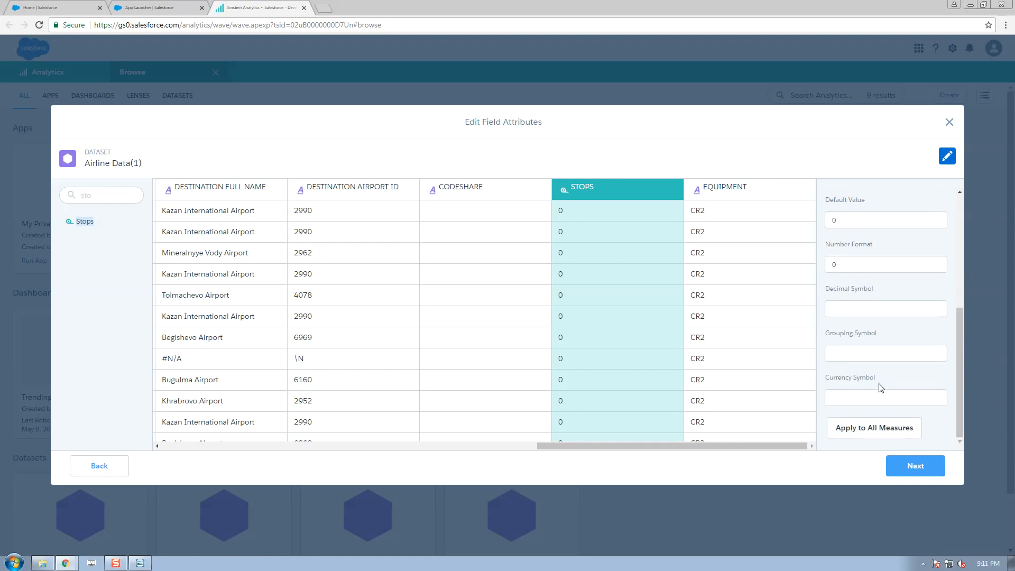
pyautogui.click(859, 355)
pyautogui.scroll(3, 867, 328)
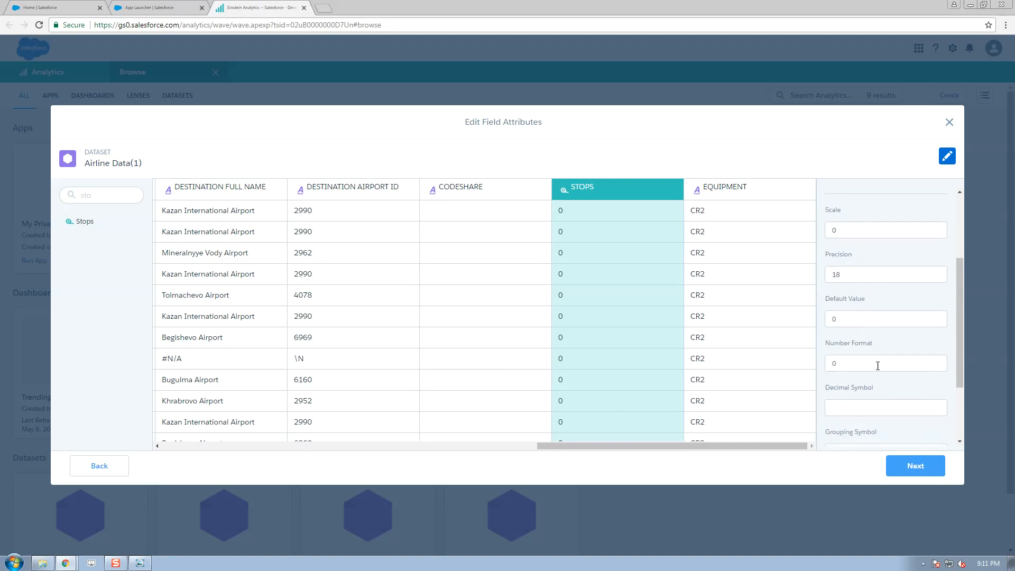
pyautogui.scroll(-3, 887, 311)
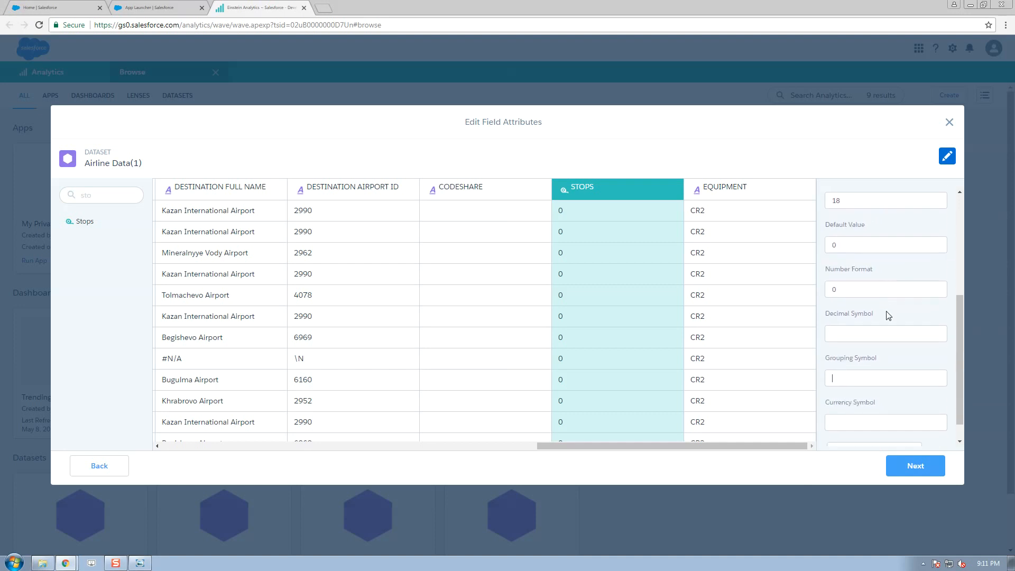
pyautogui.click(874, 427)
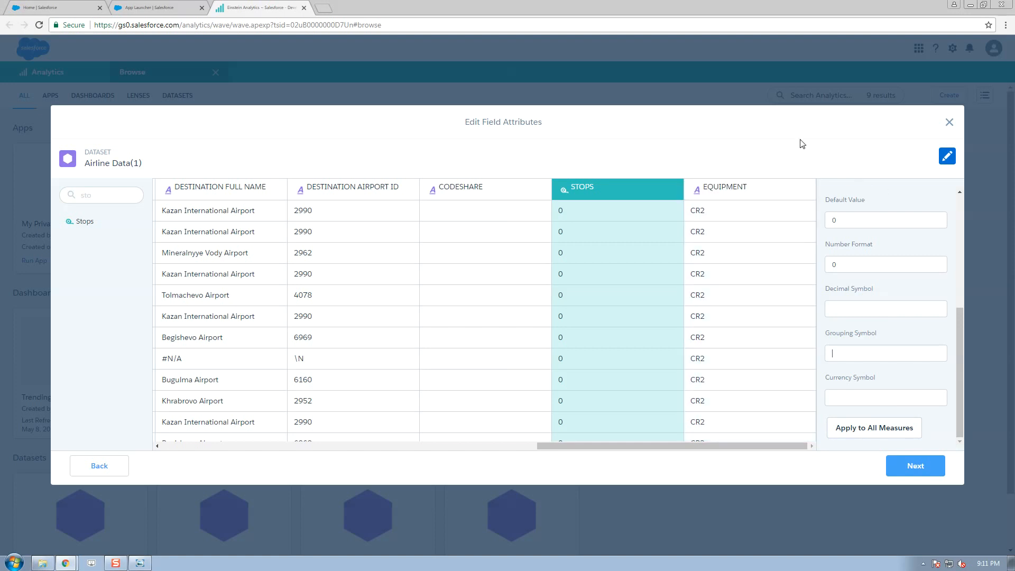
pyautogui.click(949, 127)
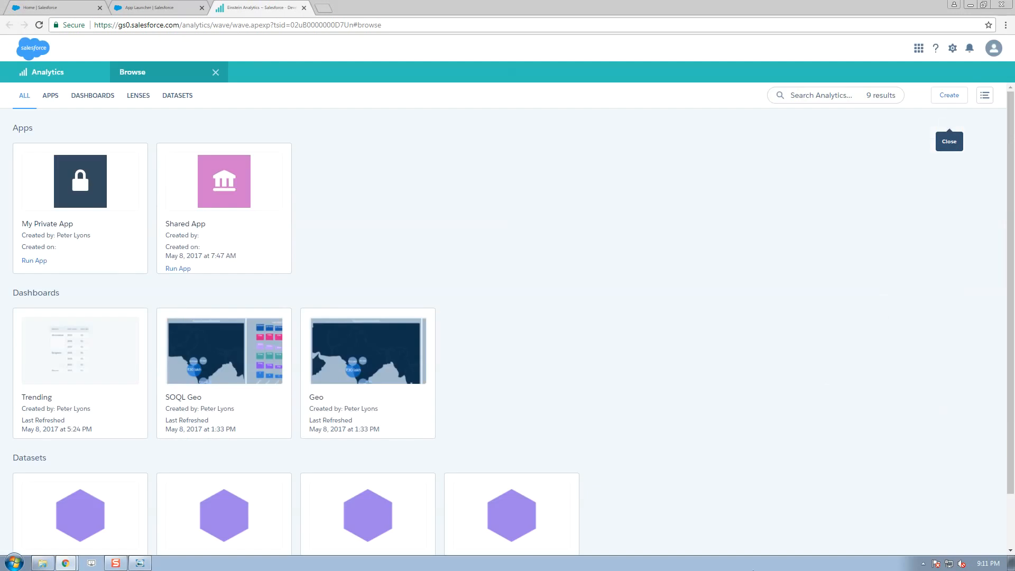
# Open the Application dataset for exploration and group its rows by Branch and by Application Name.
pyautogui.scroll(-2, 698, 351)
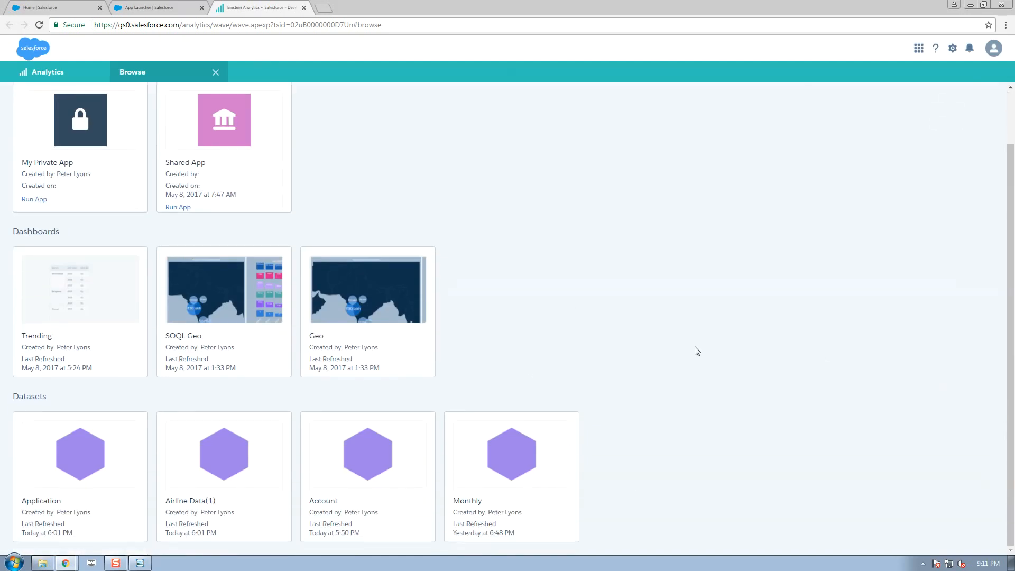
pyautogui.click(57, 472)
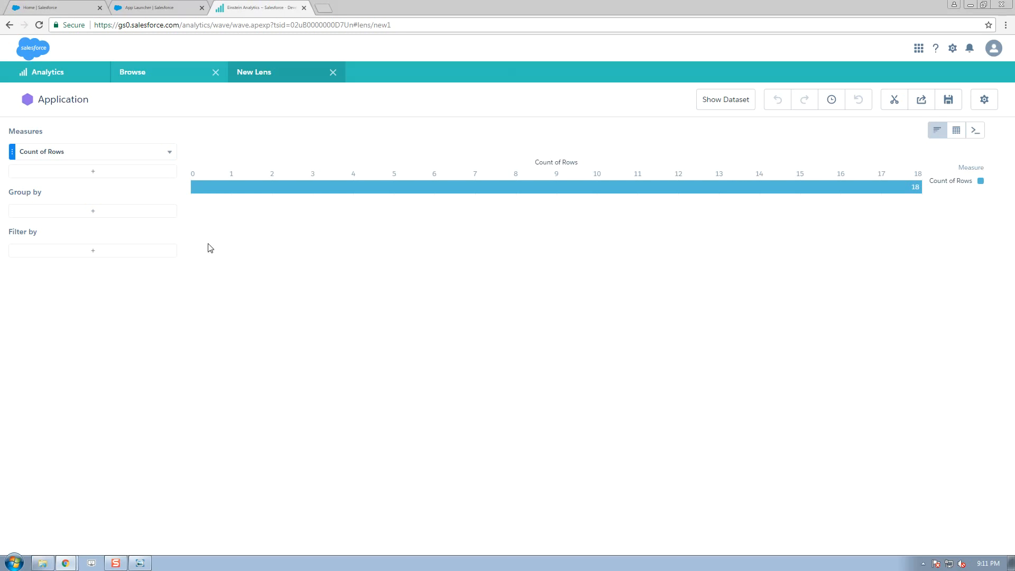
pyautogui.click(127, 210)
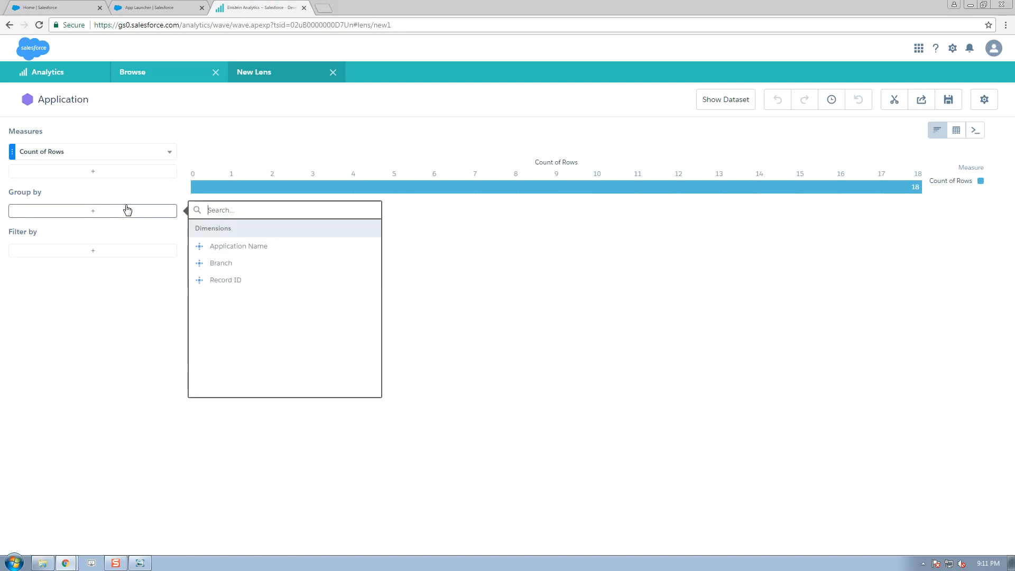
pyautogui.click(226, 263)
pyautogui.click(109, 233)
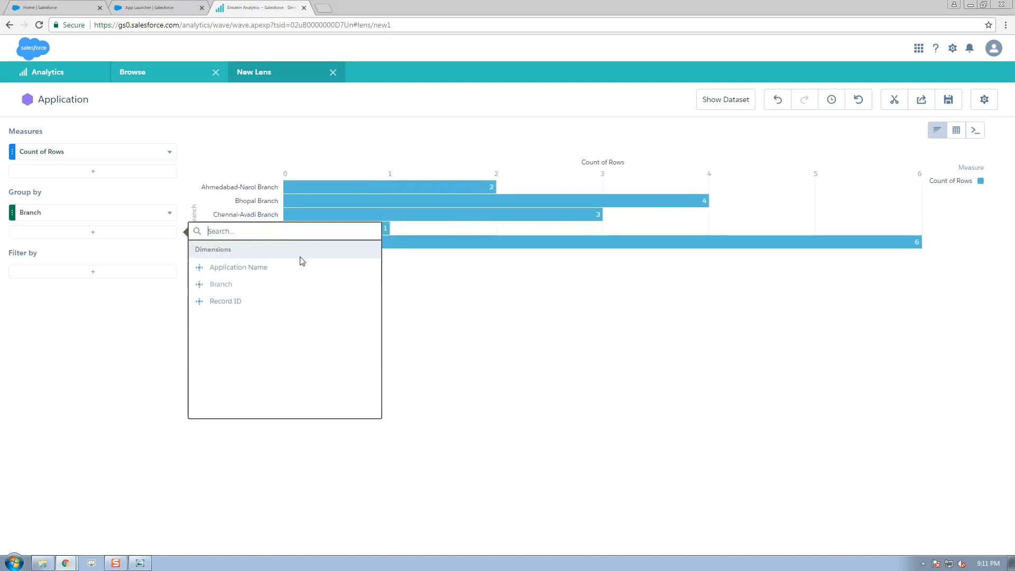
pyautogui.click(274, 268)
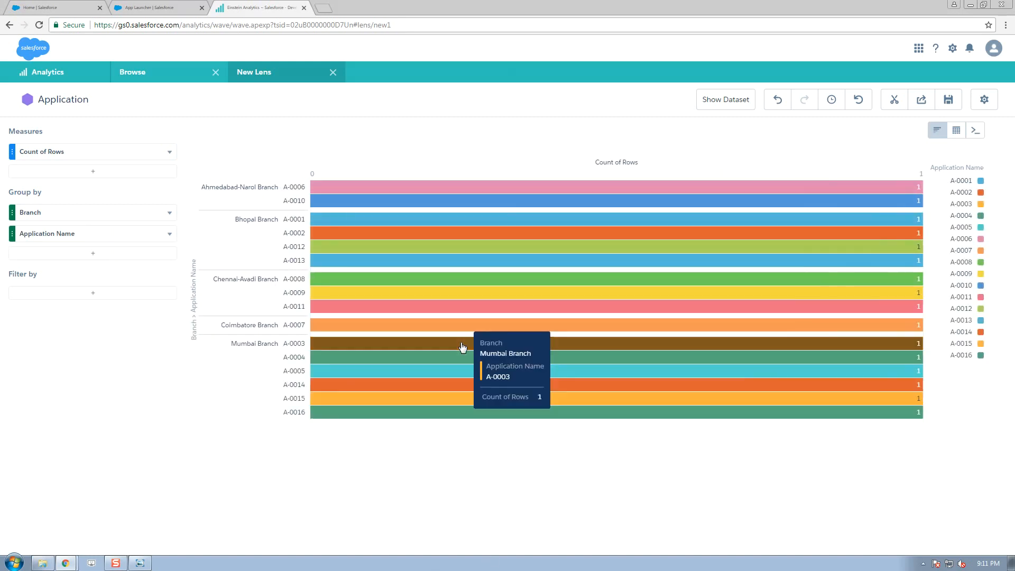
# Add the Sum of Principal measure to the lens and delete the Count of Rows measure.
pyautogui.click(119, 172)
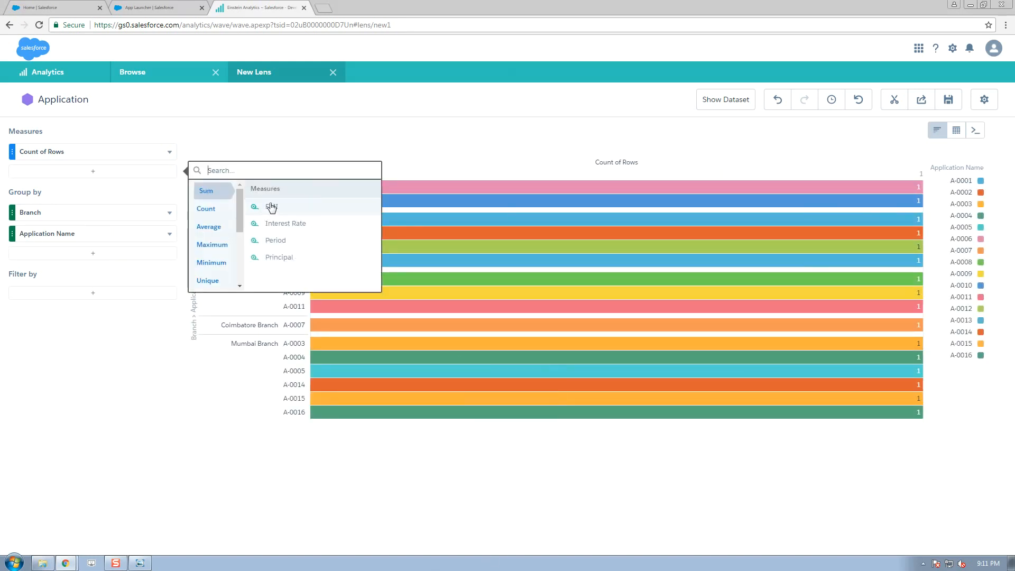
pyautogui.click(286, 264)
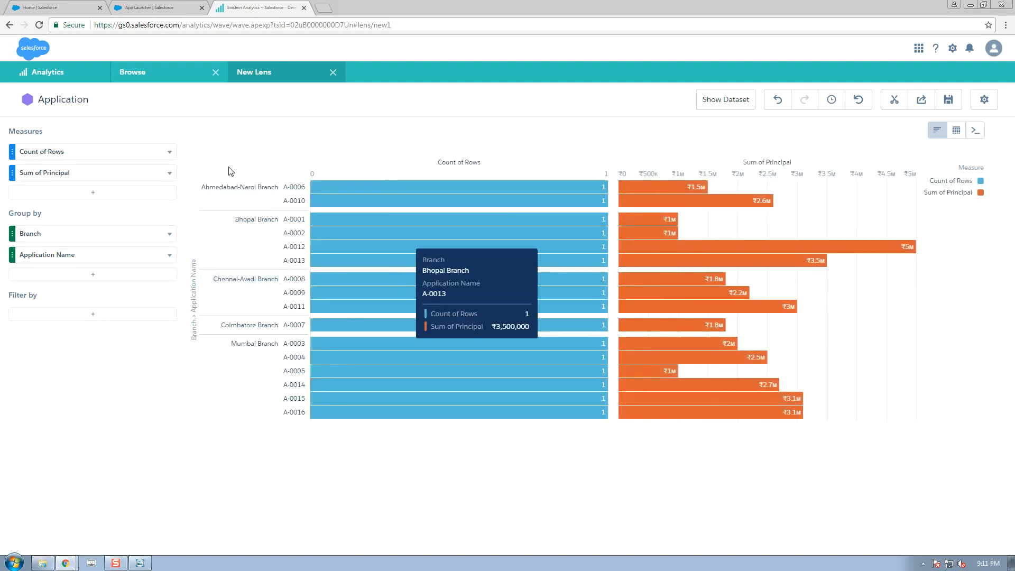
pyautogui.click(169, 153)
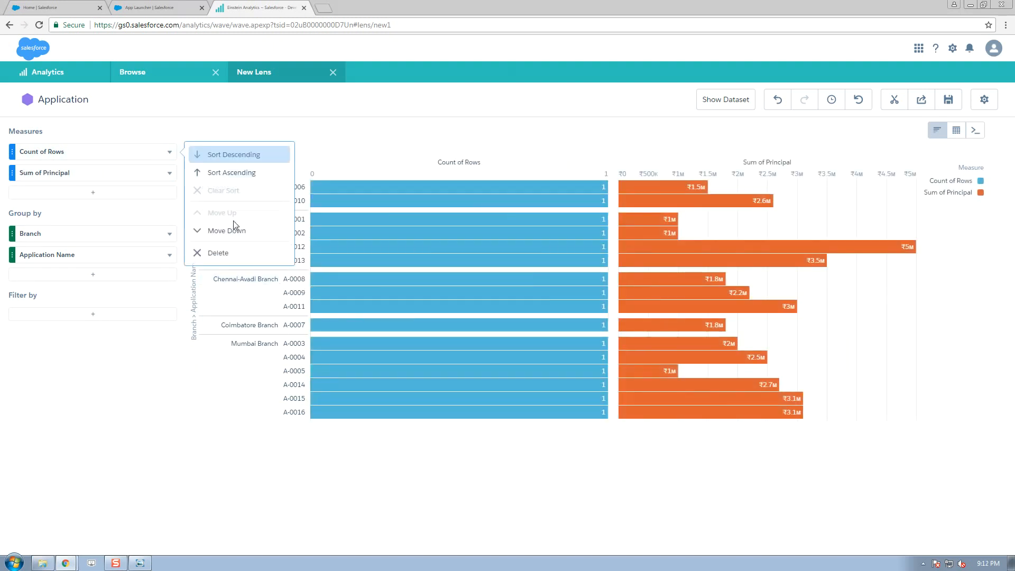
pyautogui.click(218, 253)
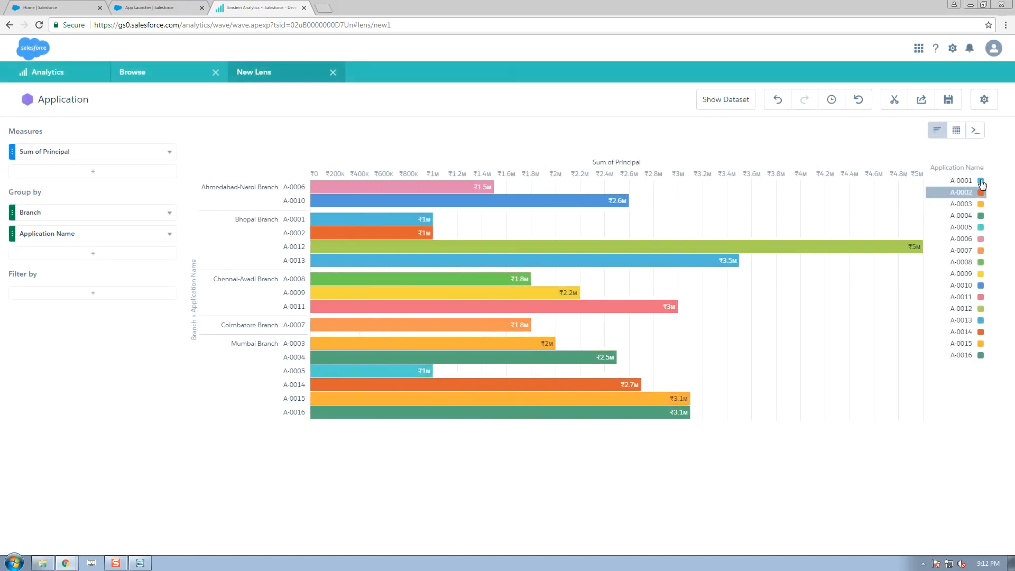
# Change the lens visualization from a bar chart to a Sankey chart.
pyautogui.click(937, 131)
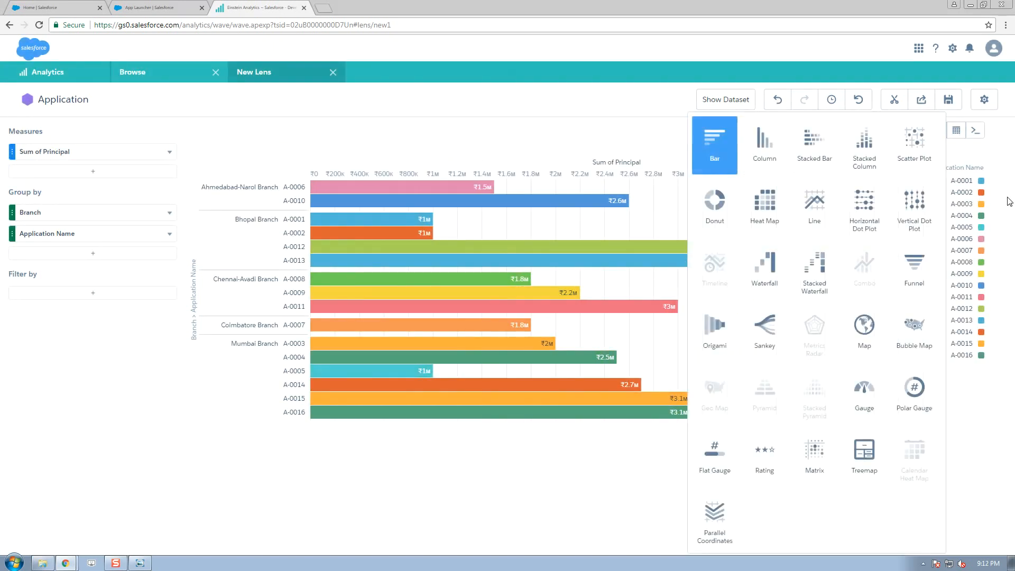
pyautogui.click(766, 325)
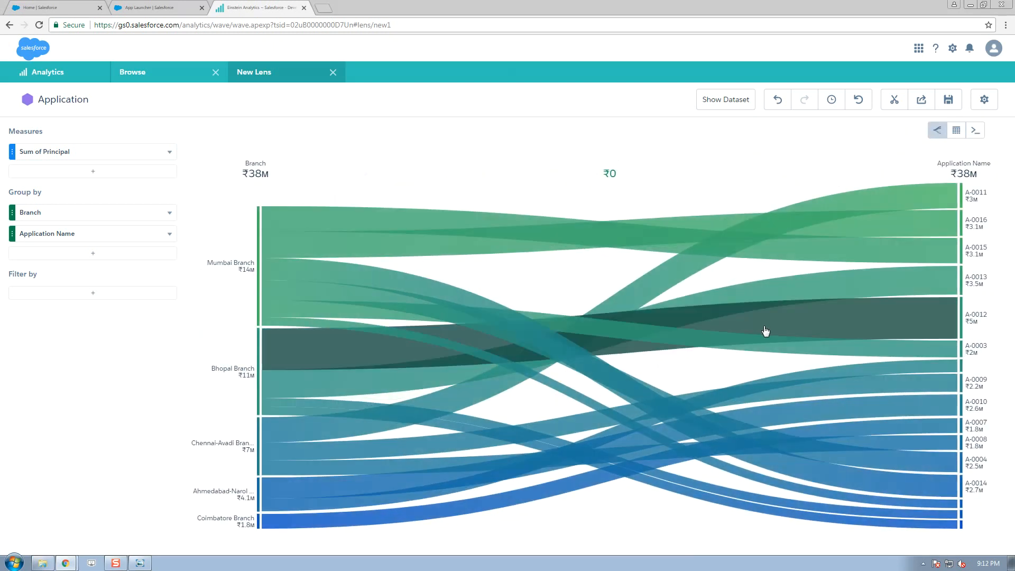
# Inspect the Sankey flows, isolate the one from Ahmedabad-Narol Branch to A-0010, and clear that selection.
pyautogui.moveTo(905, 204)
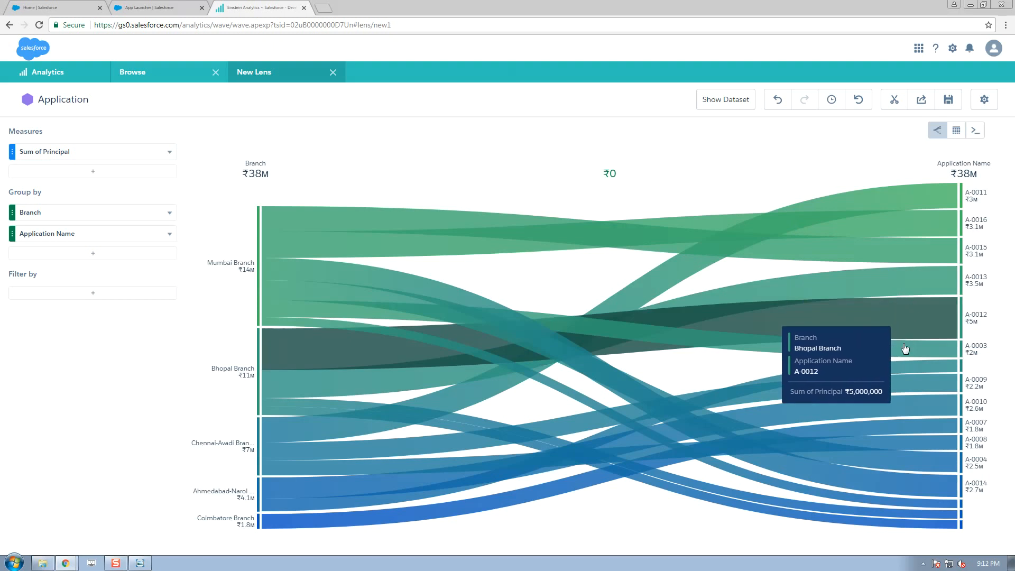
pyautogui.click(896, 417)
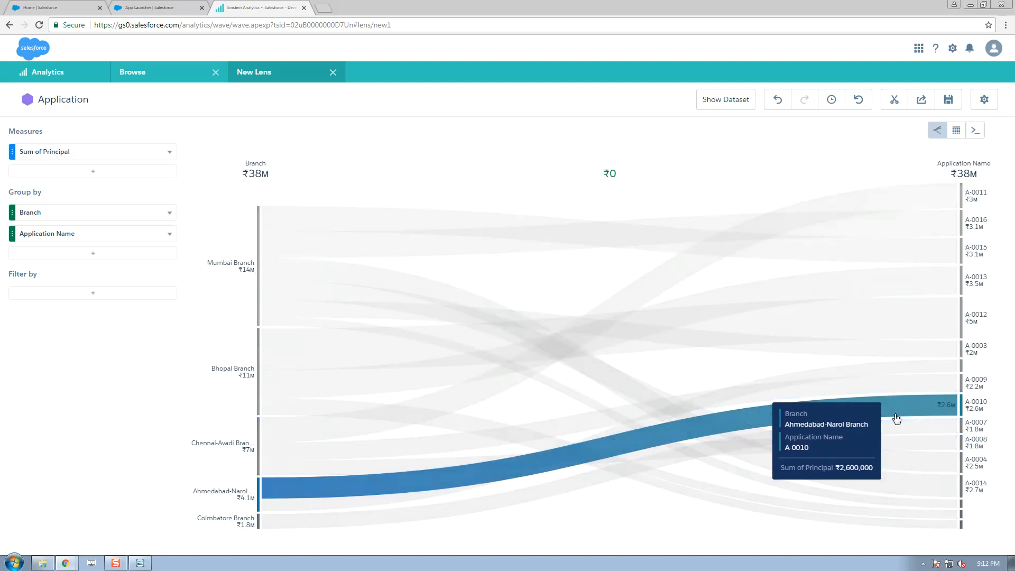
pyautogui.click(896, 418)
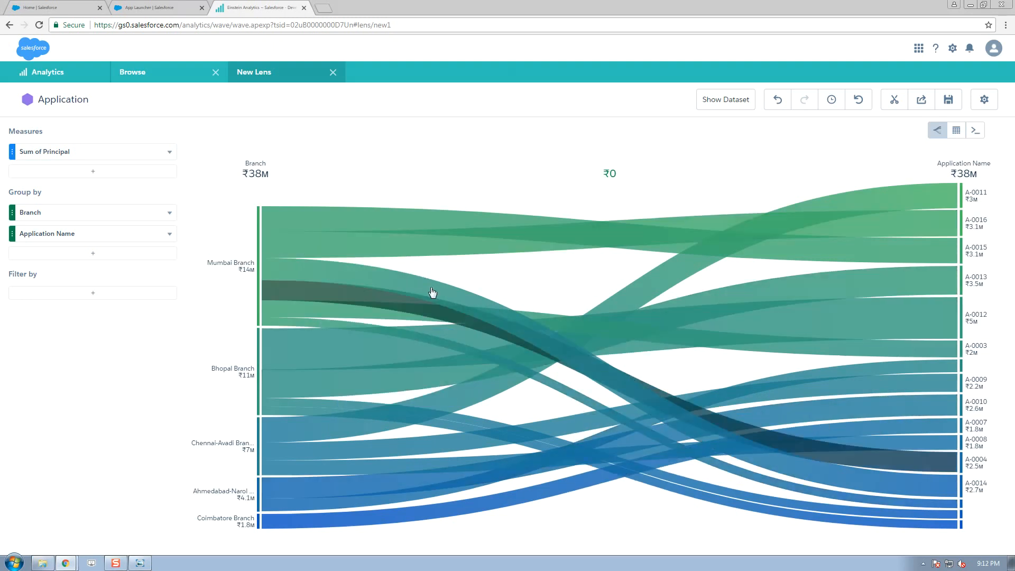
# Open the chart properties and change the lens from the Sankey chart to an Origami chart grouped only by Branch.
pyautogui.click(985, 100)
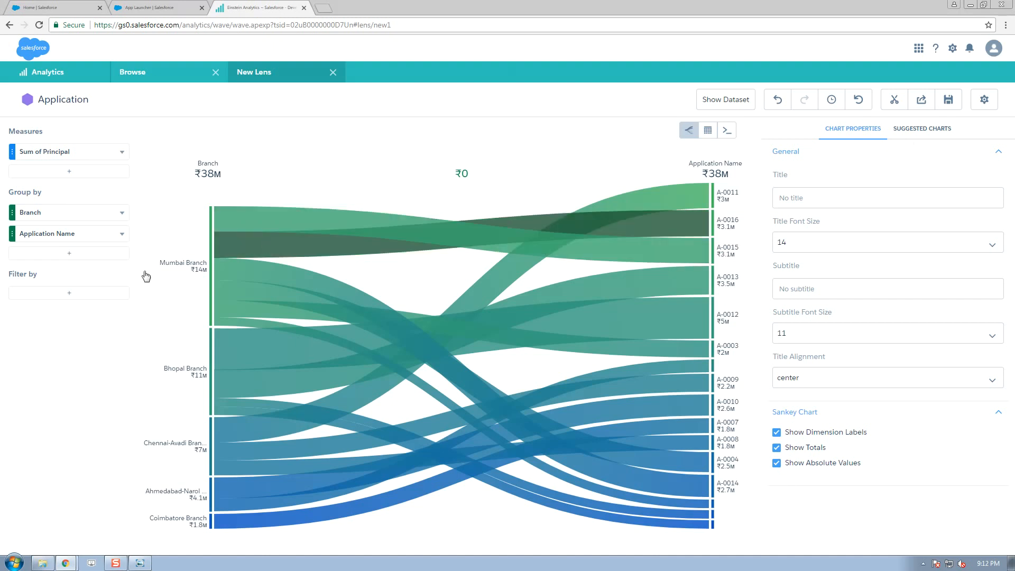
pyautogui.click(68, 235)
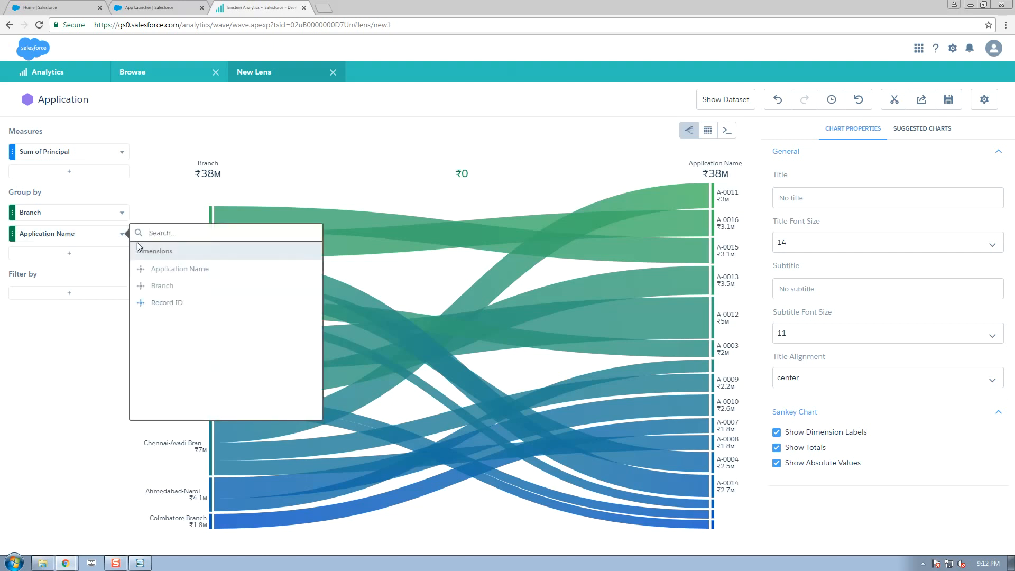
pyautogui.click(122, 235)
pyautogui.click(170, 278)
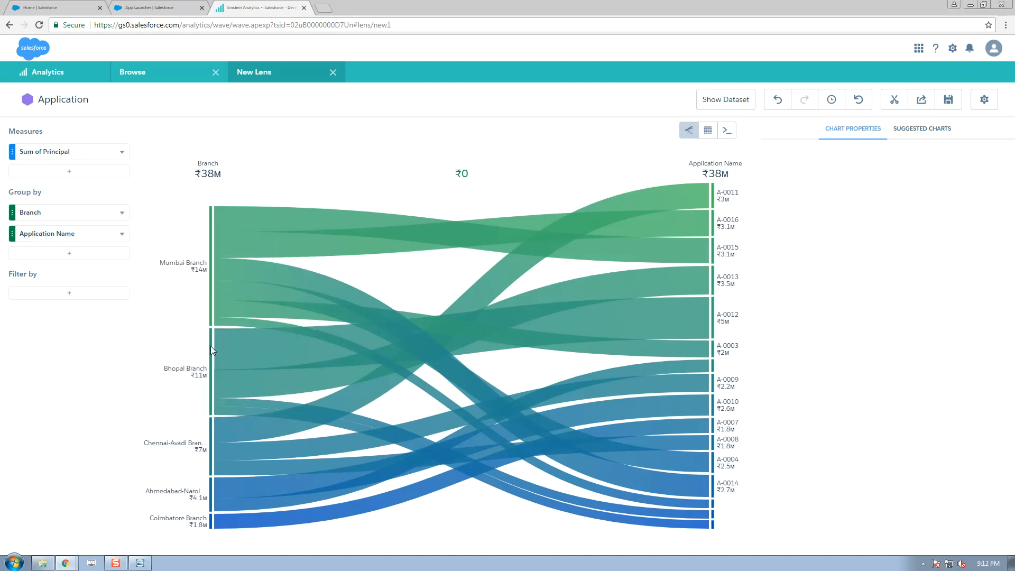
pyautogui.click(689, 131)
pyautogui.click(466, 327)
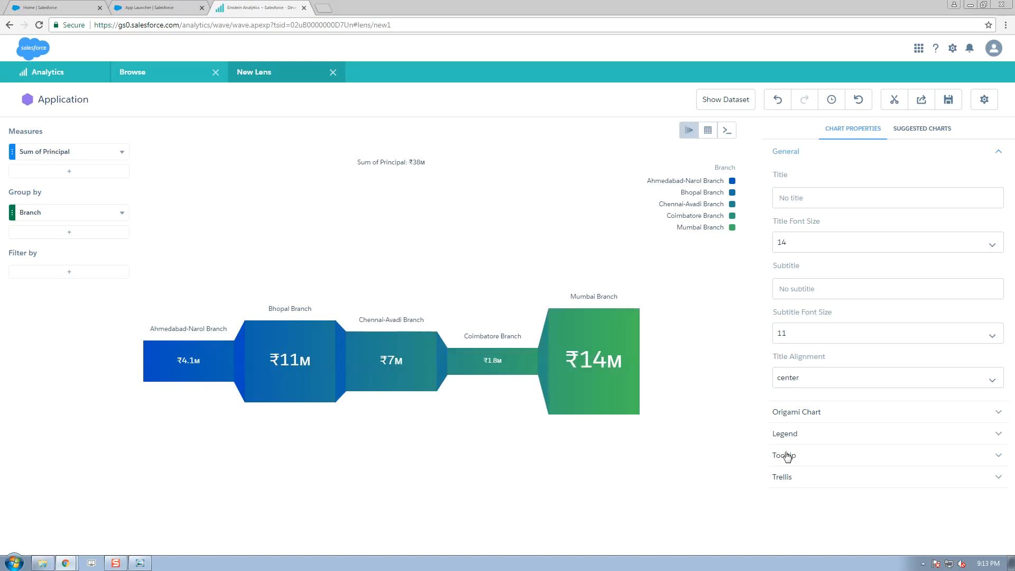
# Expand the Origami Chart and Tooltip properties, enable Show percentage for the tooltip, and check it on the branch segments.
pyautogui.click(800, 416)
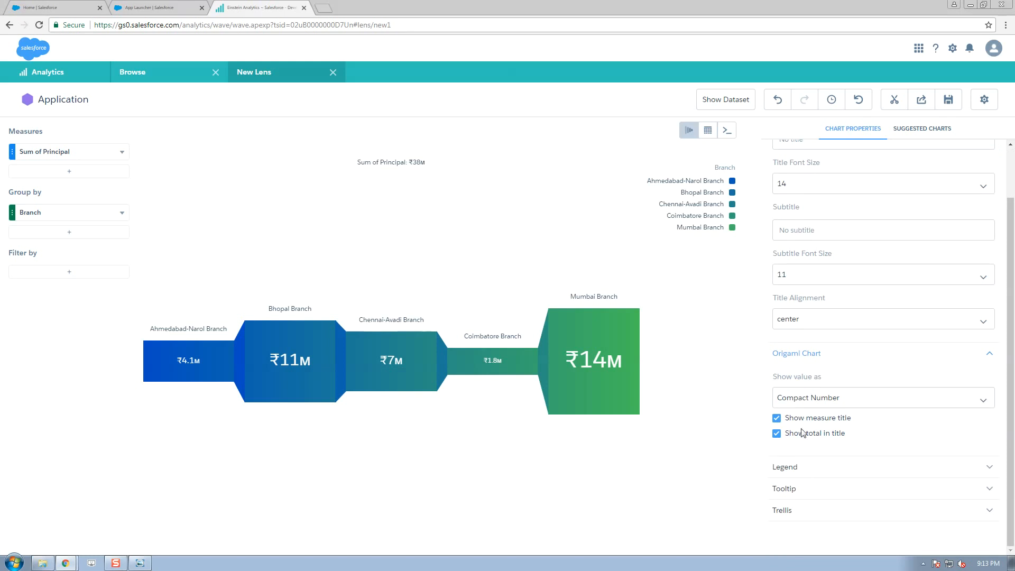
pyautogui.click(797, 489)
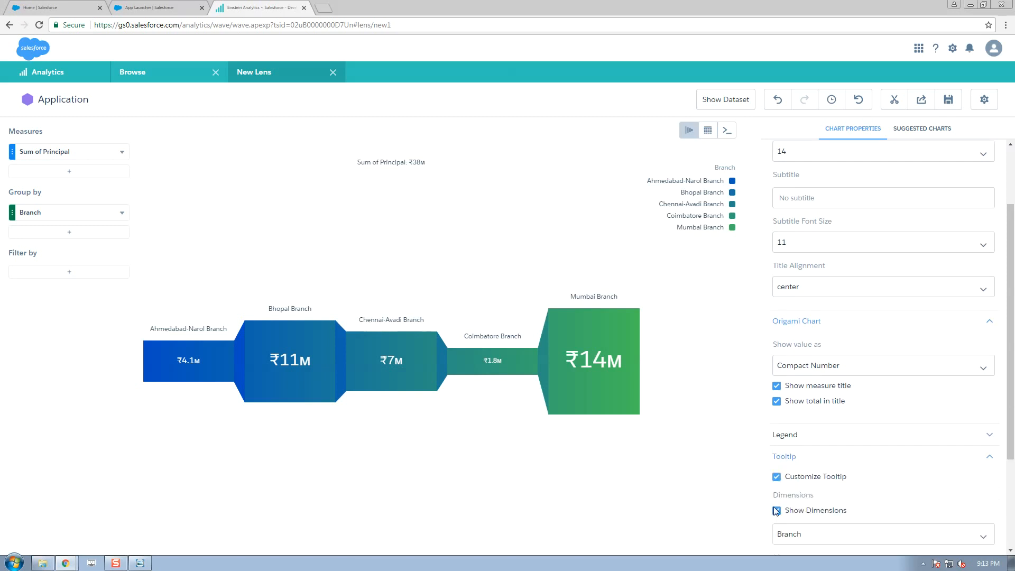
pyautogui.scroll(-3, 767, 507)
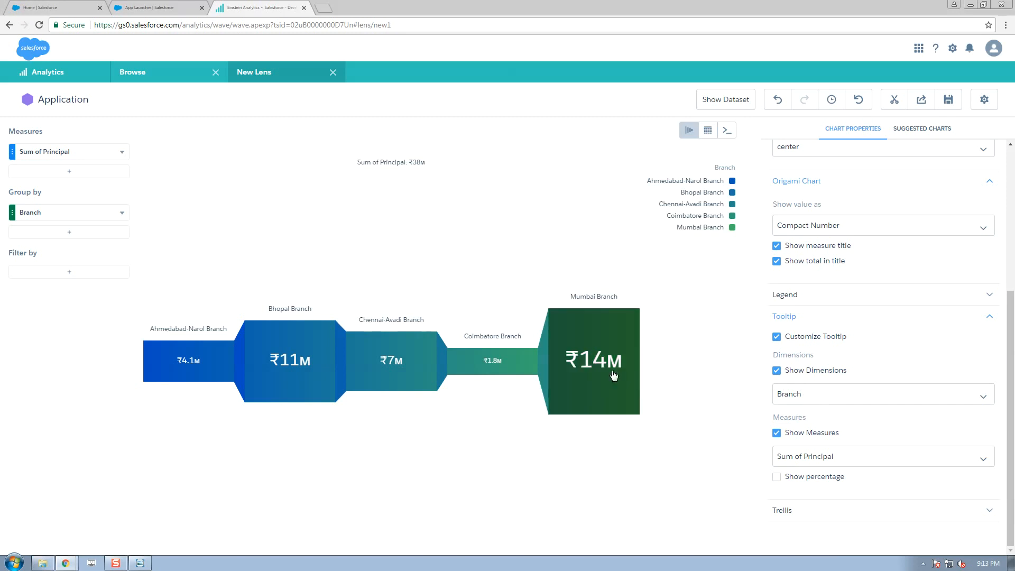
pyautogui.moveTo(603, 372)
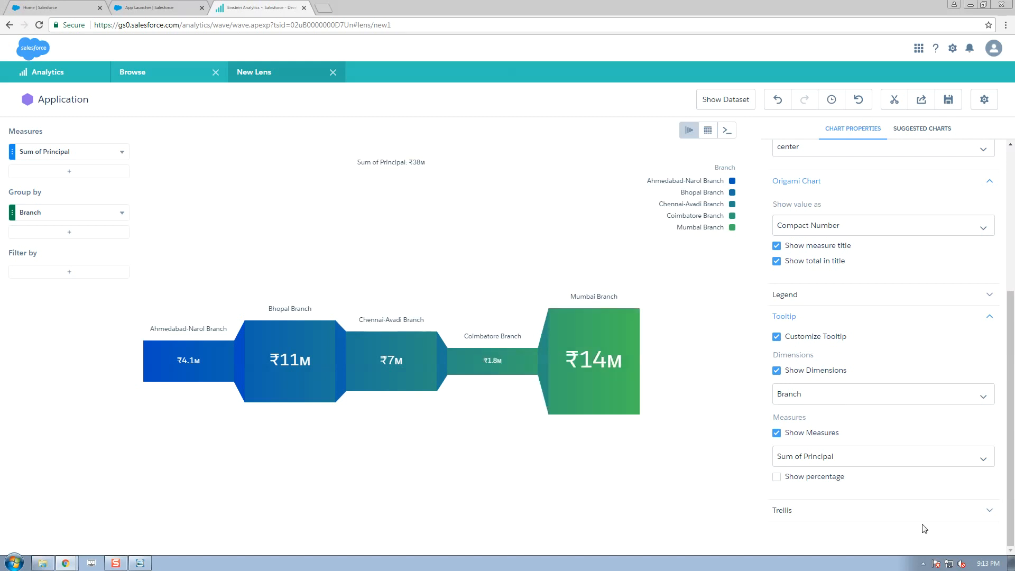
pyautogui.click(777, 477)
pyautogui.moveTo(591, 331)
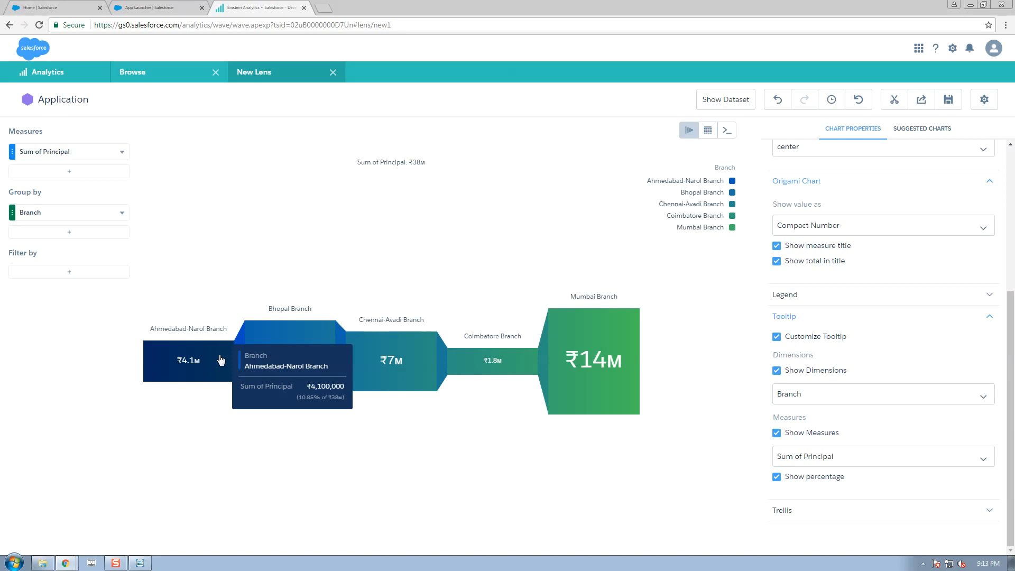
# Browse the suggested charts for the Sum of Principal by Branch.
pyautogui.click(937, 131)
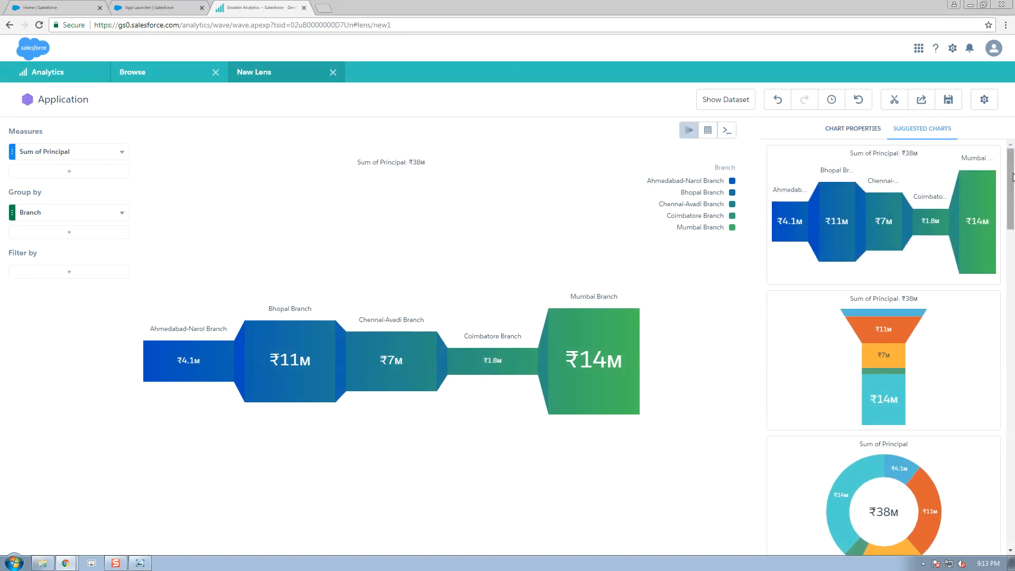
pyautogui.moveTo(1012, 173); pyautogui.dragTo(1008, 355)
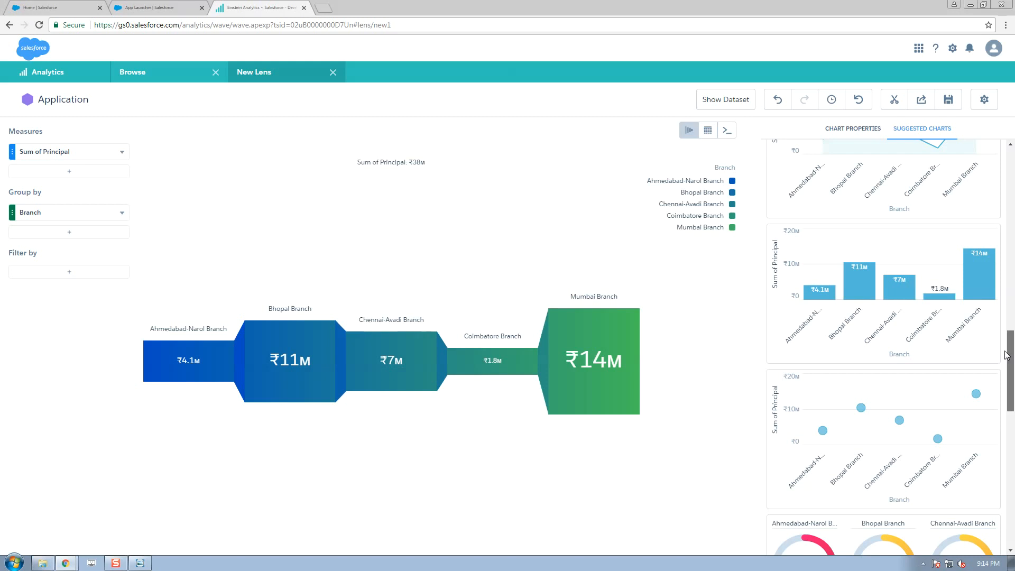
pyautogui.moveTo(1007, 354); pyautogui.dragTo(990, 164)
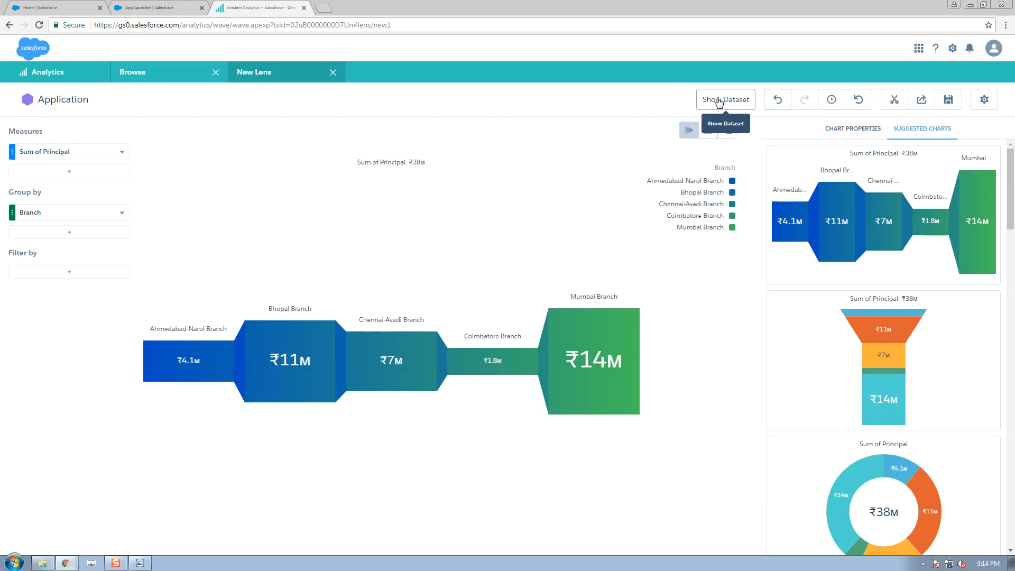
# Show the Application dataset's fields, examine the Branch field's options and the field dev names, and cancel without saving.
pyautogui.click(720, 99)
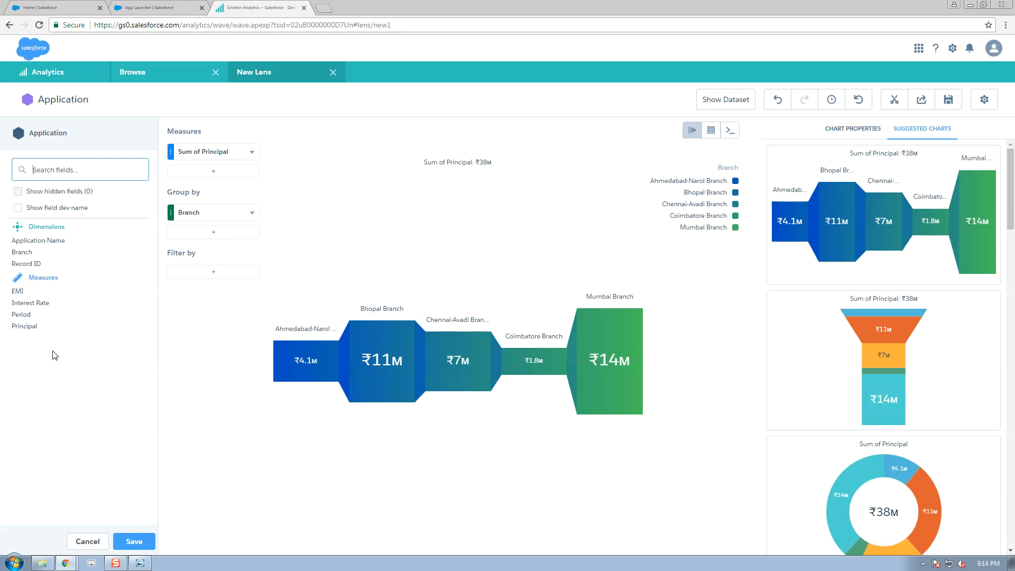
pyautogui.click(136, 254)
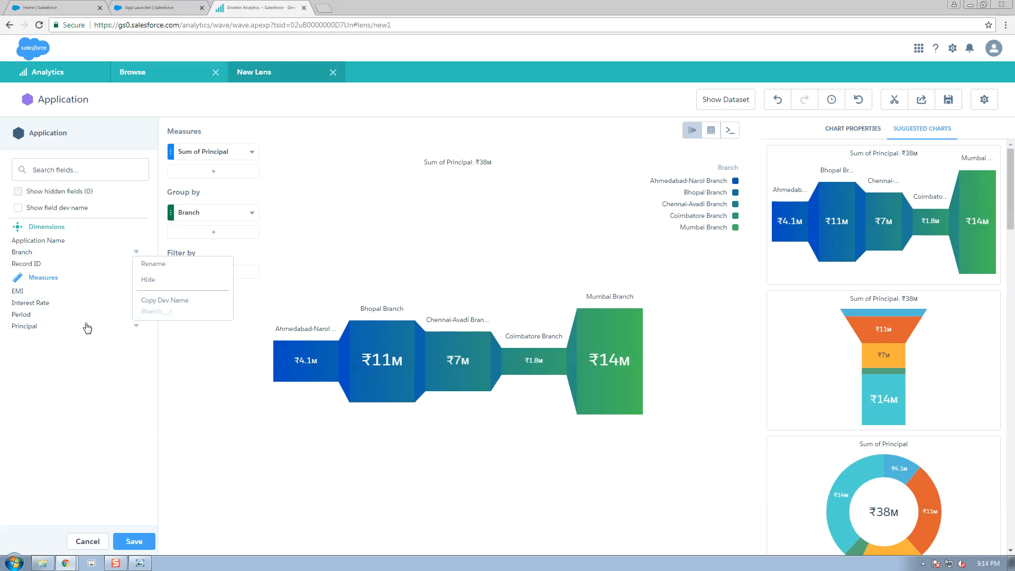
pyautogui.click(18, 207)
pyautogui.click(18, 208)
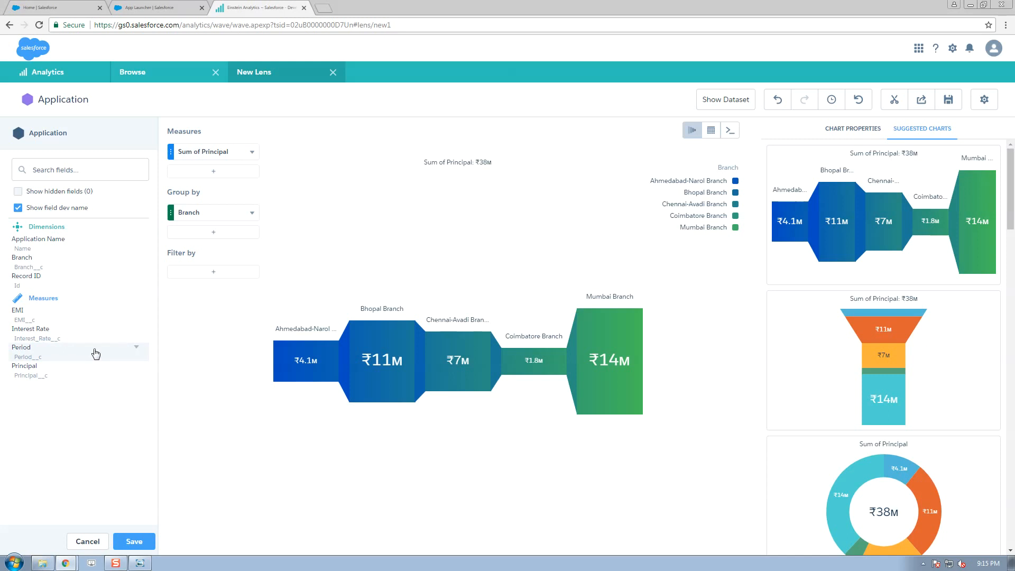
pyautogui.click(84, 542)
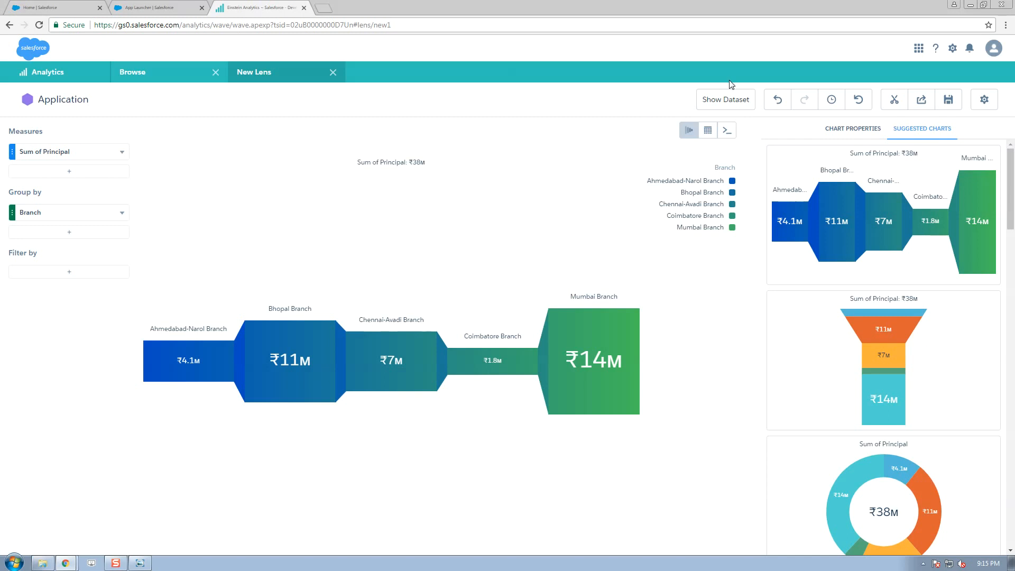
# Close the Application lens, open the Airline Data(1) dataset, and display its individual records in a table.
pyautogui.click(334, 72)
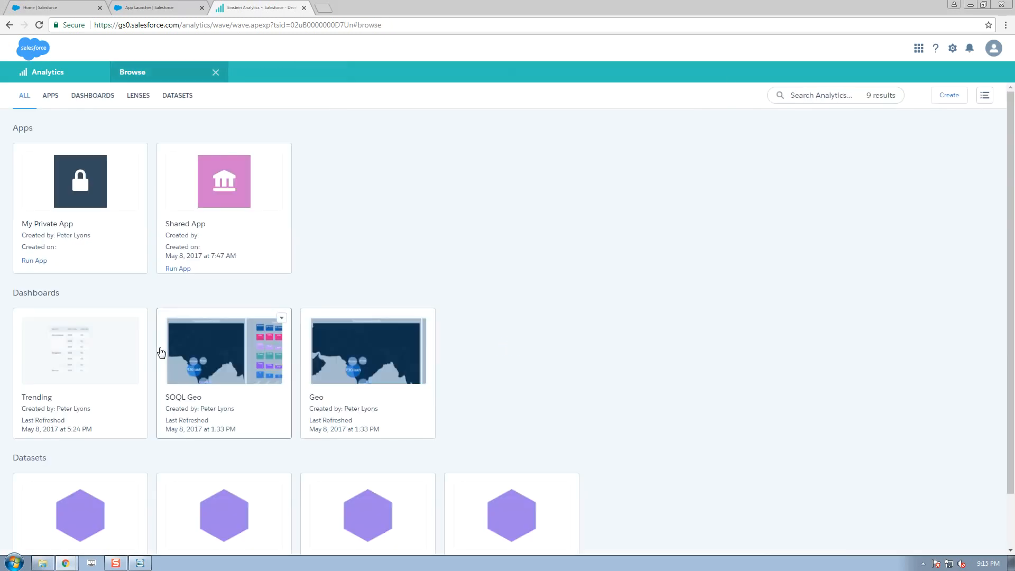
pyautogui.scroll(-1, 159, 351)
pyautogui.click(244, 466)
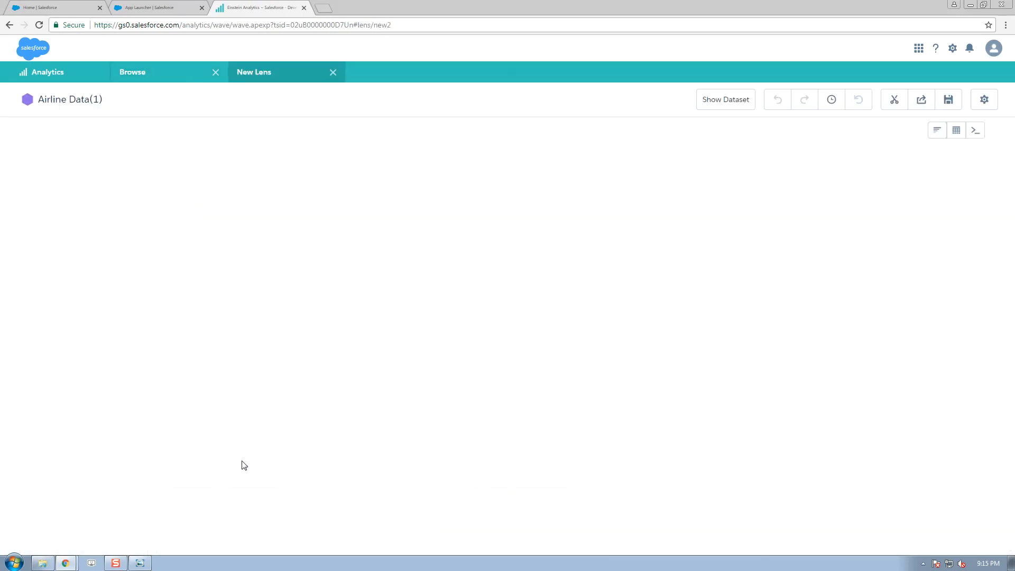
pyautogui.click(957, 131)
pyautogui.click(837, 172)
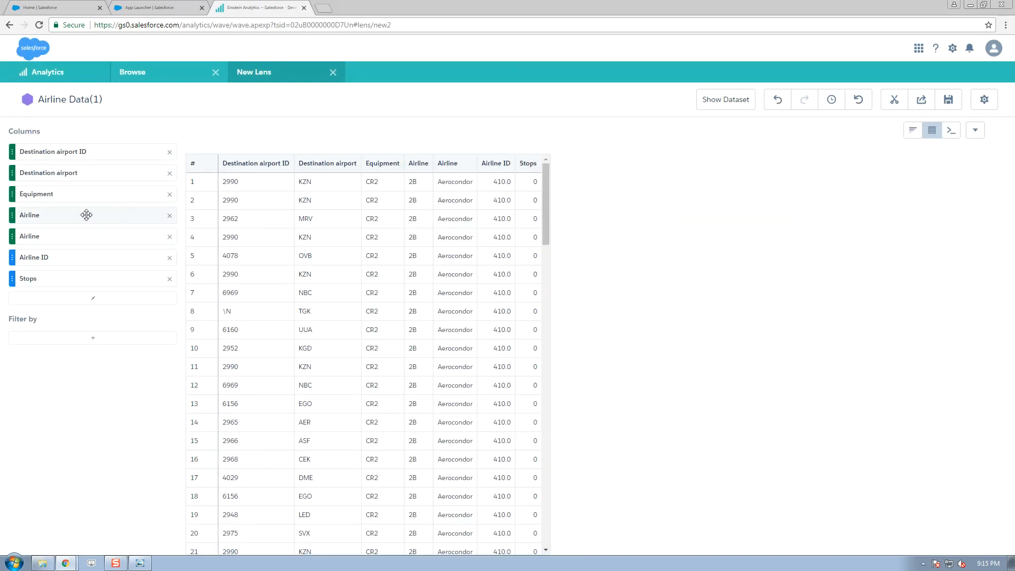
# Move the Airline code and Airline ID columns ahead of Equipment and sort the table by Airline code in descending order.
pyautogui.moveTo(11, 215); pyautogui.dragTo(15, 189)
pyautogui.moveTo(15, 258); pyautogui.dragTo(16, 207)
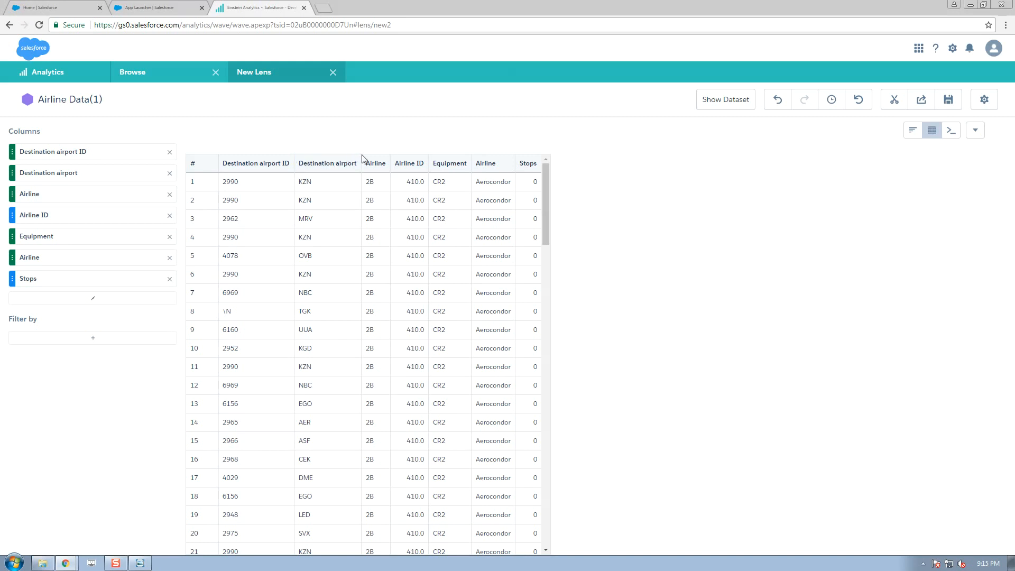
pyautogui.click(386, 160)
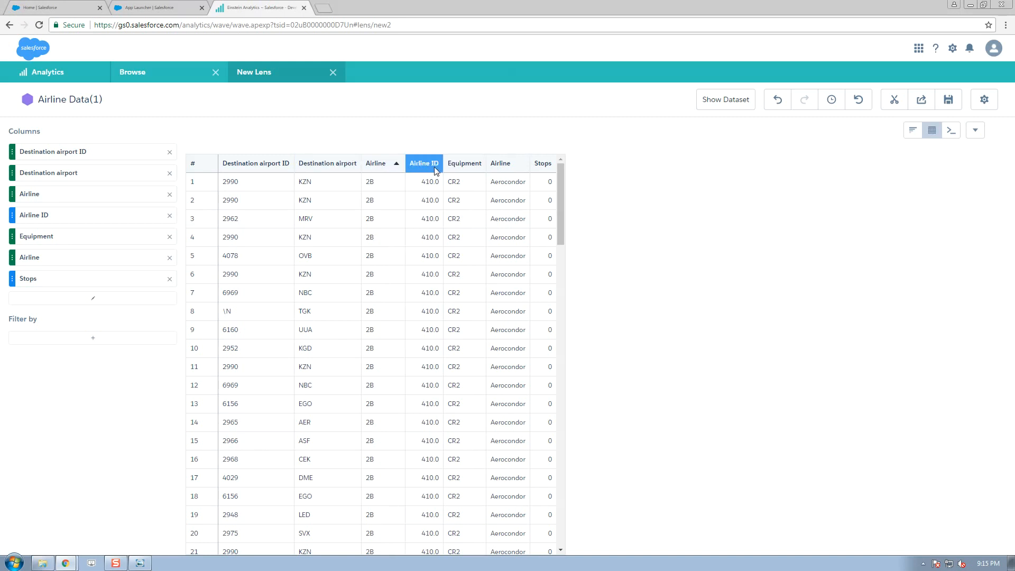
pyautogui.click(386, 166)
pyautogui.click(386, 166)
pyautogui.click(386, 163)
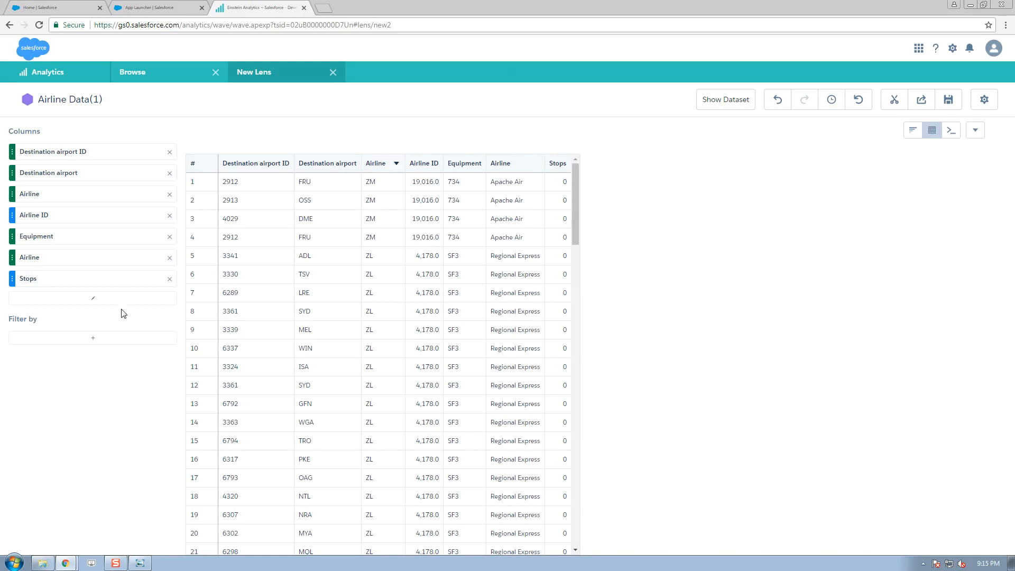
# Review the fields available as table columns and close the list without changing the selection.
pyautogui.click(107, 300)
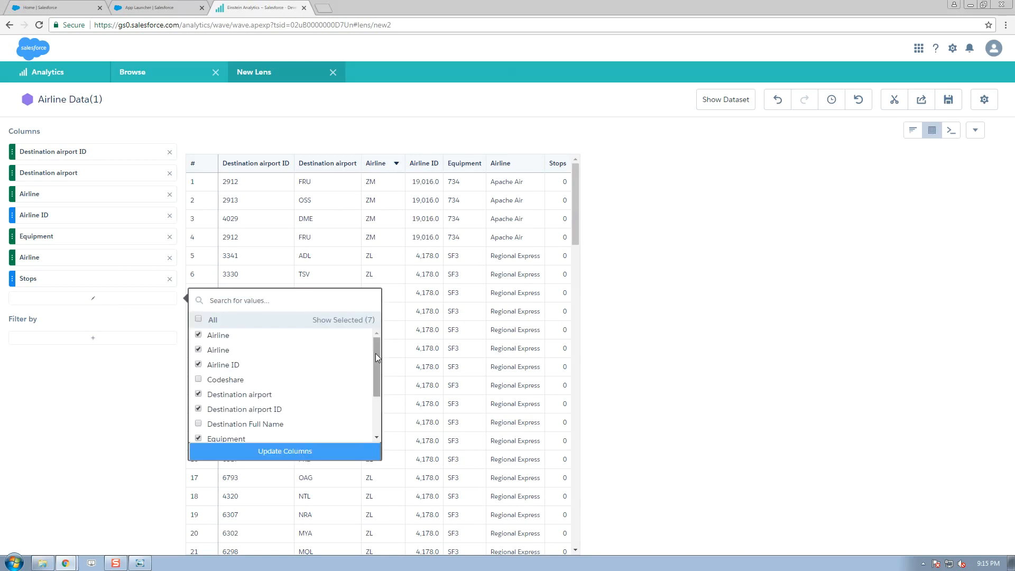
pyautogui.moveTo(377, 394); pyautogui.dragTo(374, 329)
pyautogui.click(134, 436)
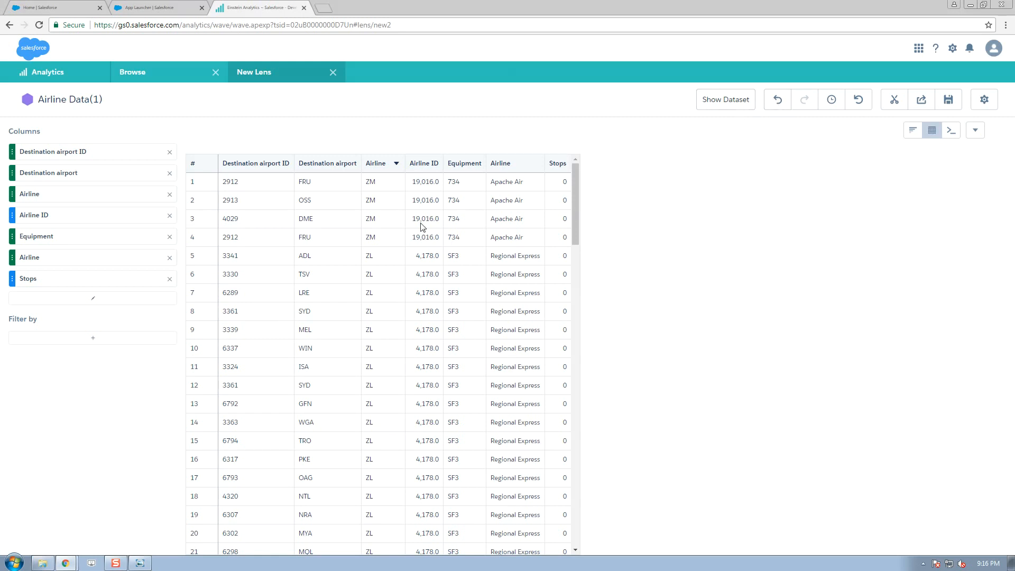
# Show the totals summary row in the airline table and hide it again.
pyautogui.click(976, 134)
pyautogui.click(979, 159)
pyautogui.click(975, 132)
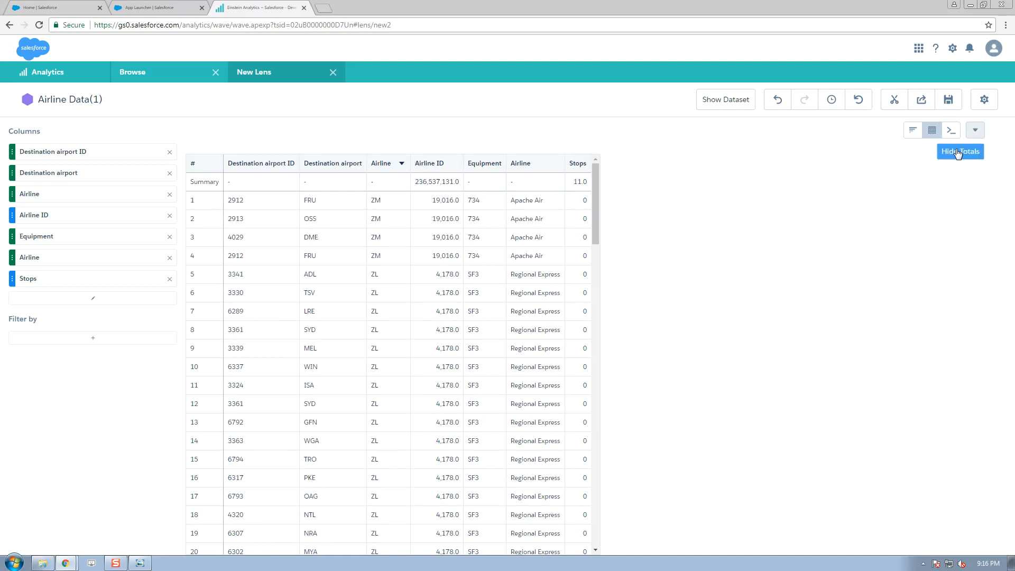
pyautogui.click(970, 152)
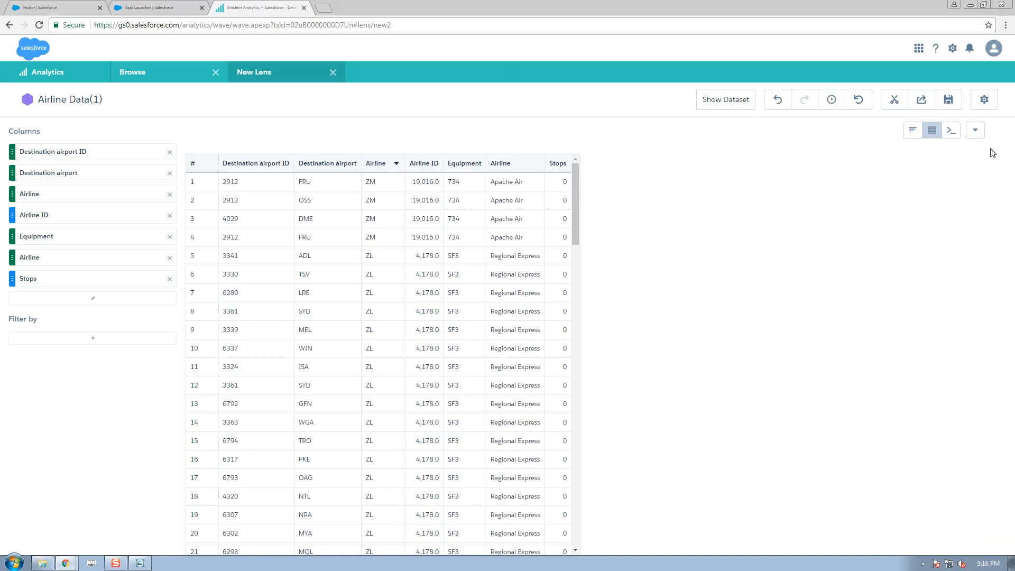
# Open the table properties, try the available themes including Classic, and apply the theme with a navy header and white rows.
pyautogui.click(997, 106)
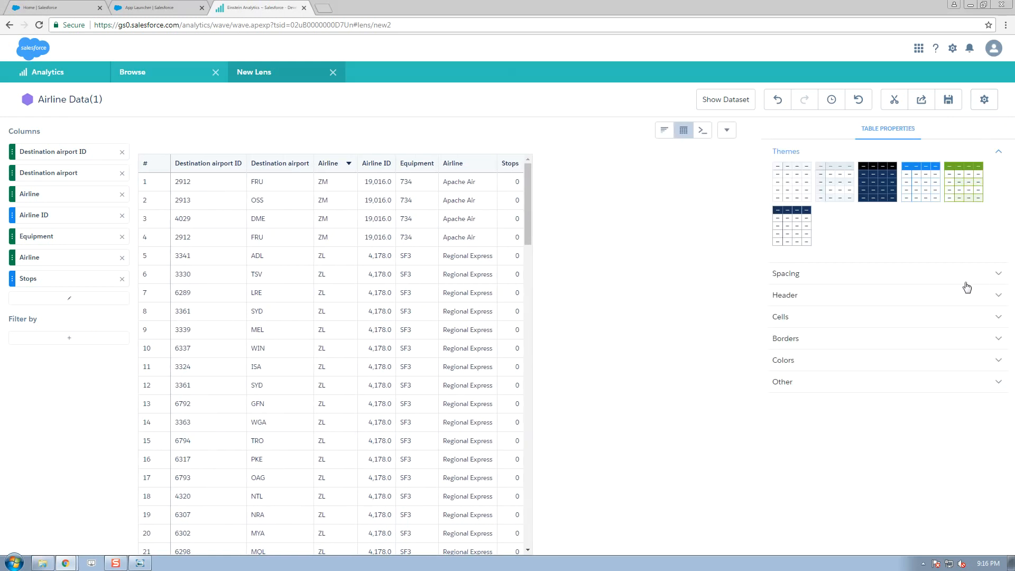
pyautogui.click(841, 186)
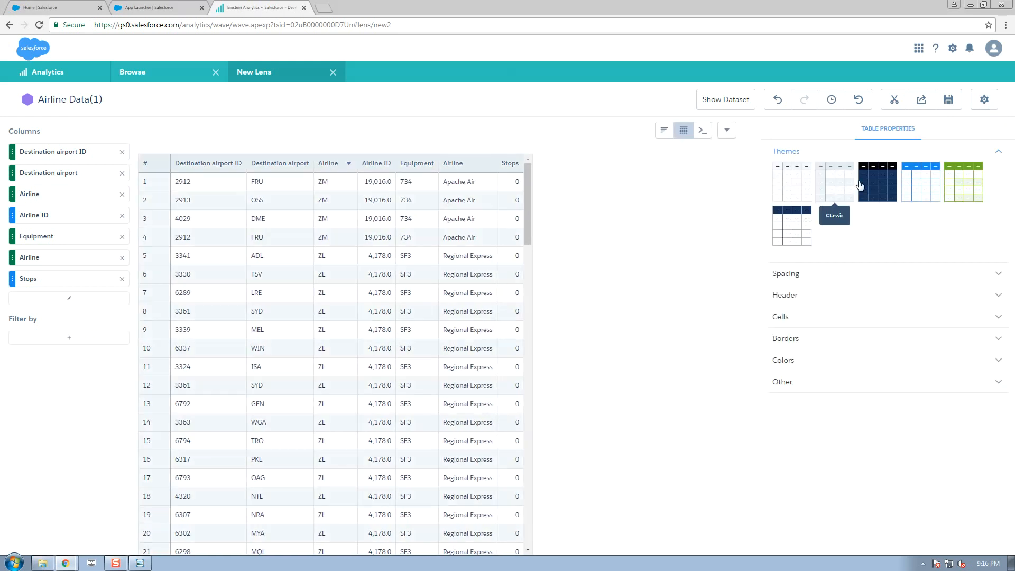
pyautogui.click(889, 187)
pyautogui.click(929, 188)
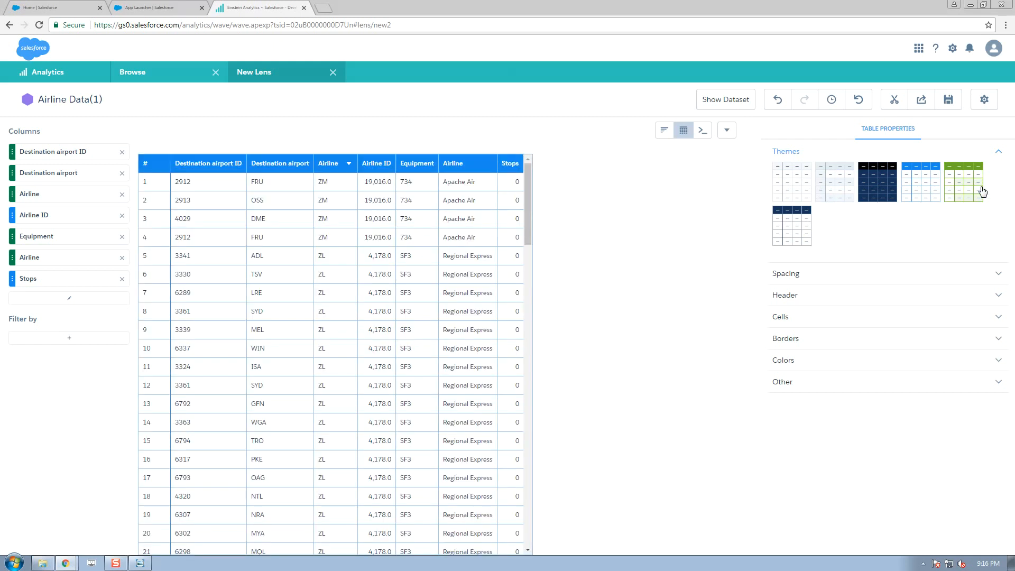
pyautogui.click(985, 193)
pyautogui.click(798, 236)
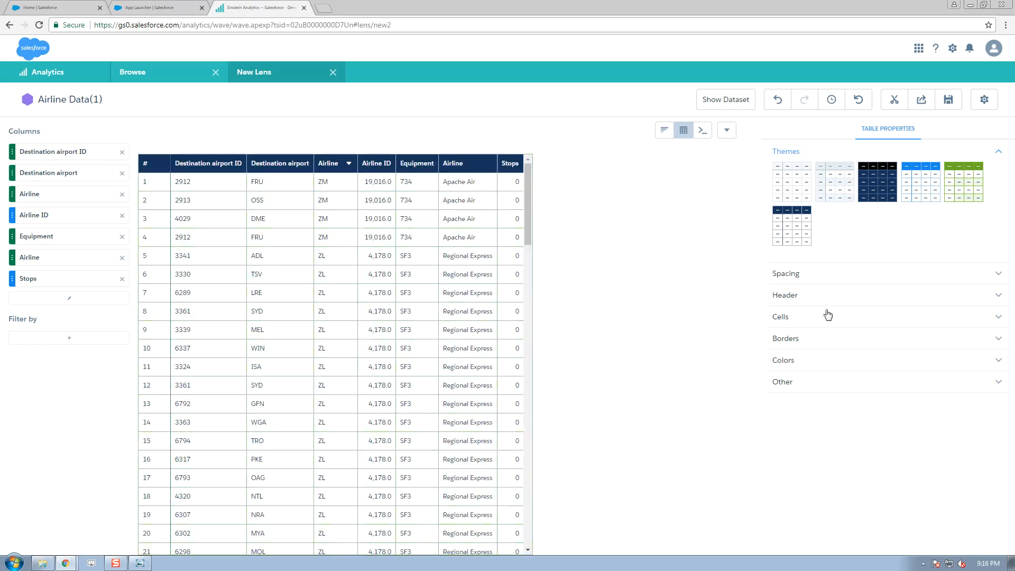
# Compare the cell padding options for the airline table, apply the tightest one, and review the column width choices.
pyautogui.click(821, 278)
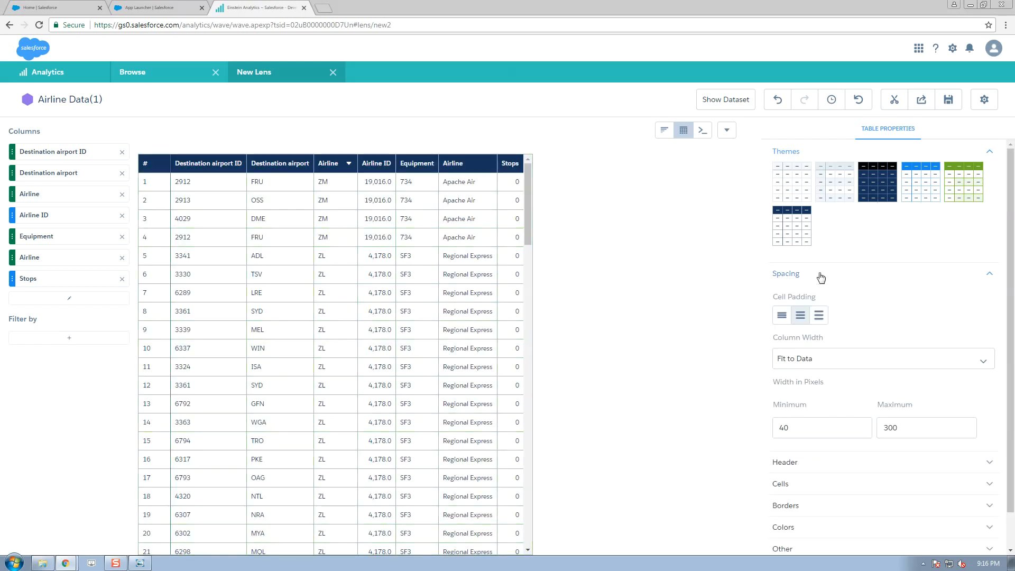
pyautogui.click(782, 316)
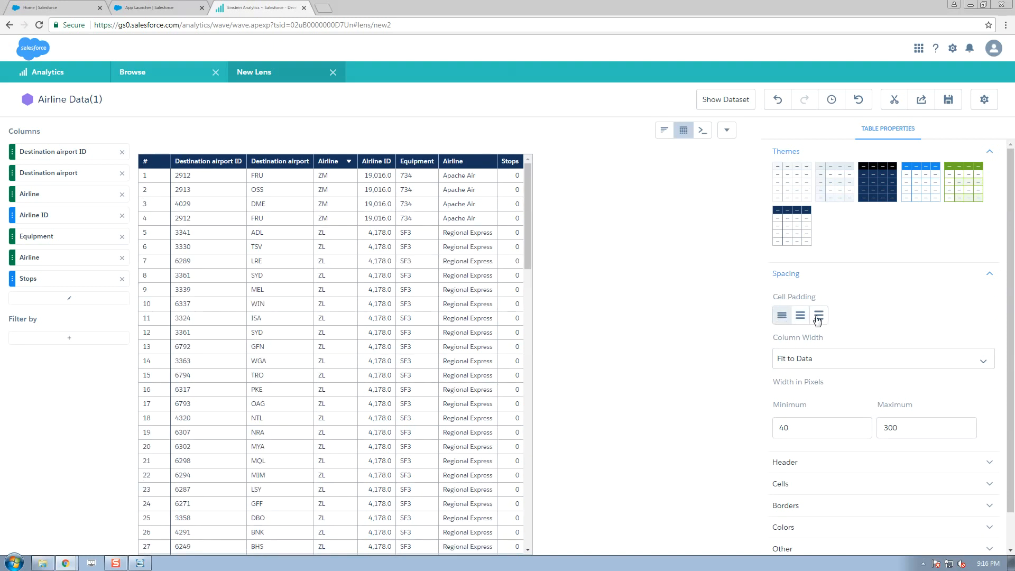
pyautogui.click(818, 318)
pyautogui.click(800, 316)
pyautogui.click(782, 317)
pyautogui.click(827, 359)
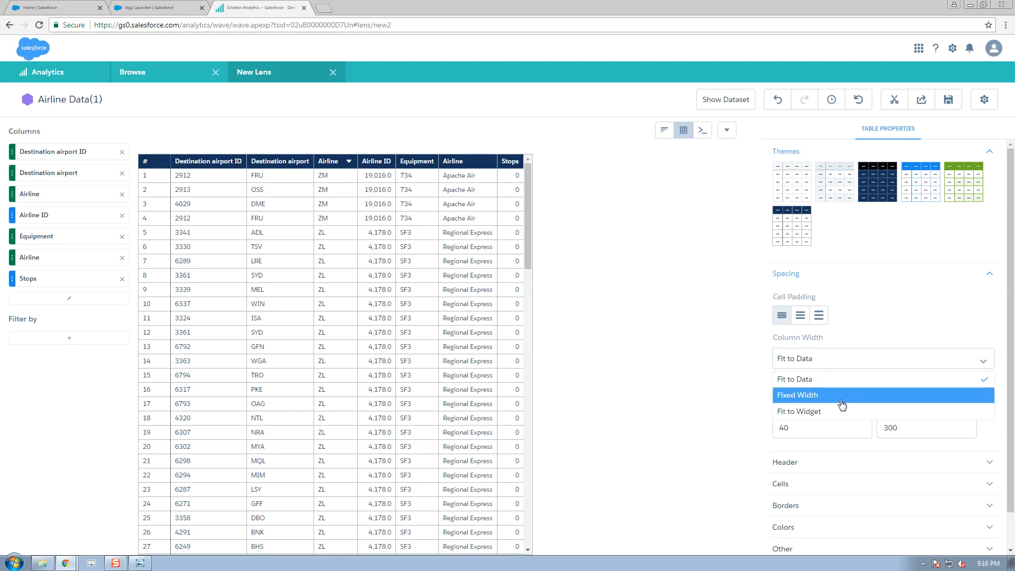
pyautogui.click(860, 298)
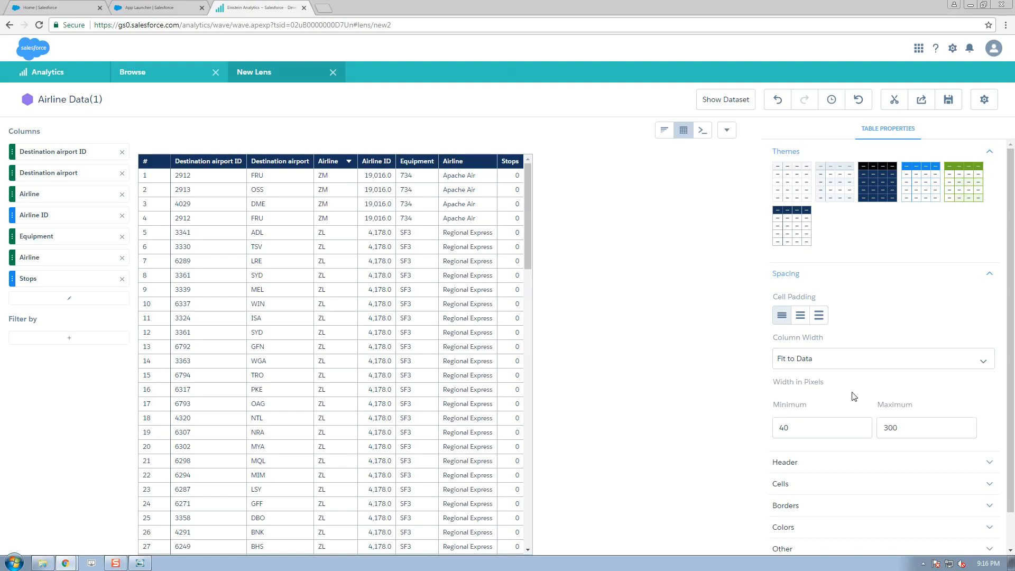
# Examine the table's header, cell and border formatting options, including the available header text sizes.
pyautogui.scroll(-1, 853, 394)
pyautogui.click(844, 424)
pyautogui.scroll(-2, 841, 427)
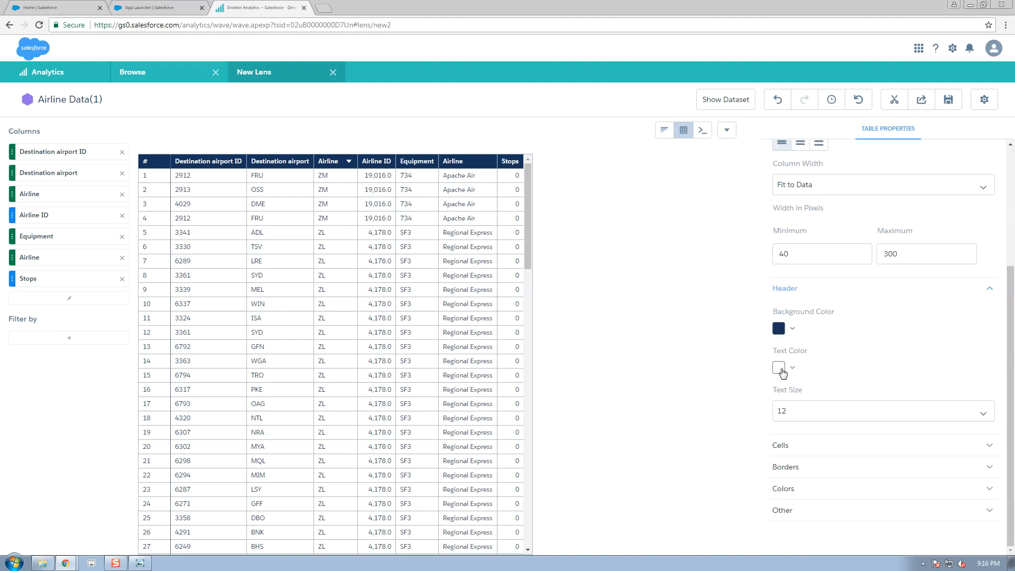
pyautogui.click(834, 416)
pyautogui.click(837, 419)
pyautogui.click(828, 449)
pyautogui.scroll(-2, 830, 453)
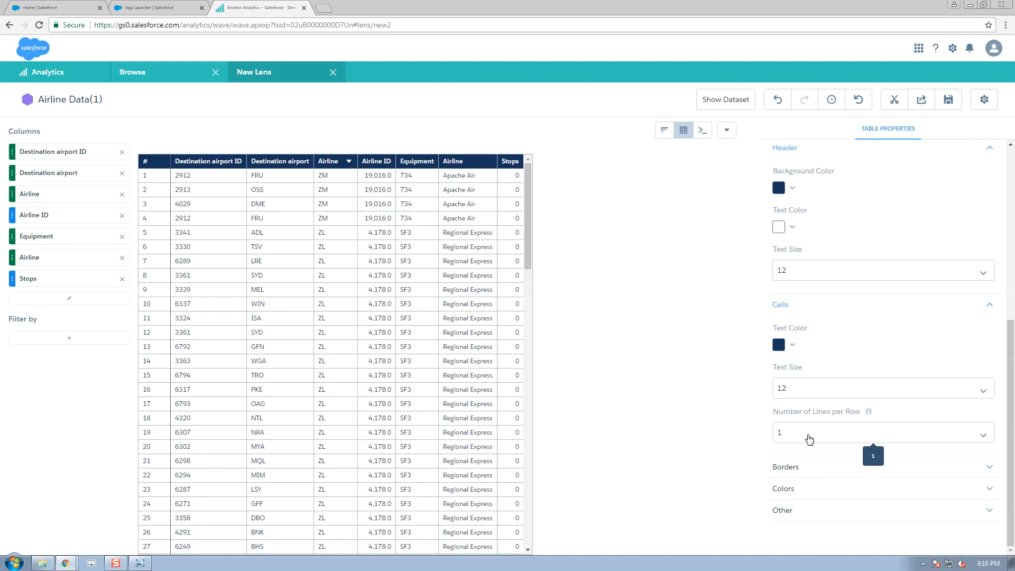
pyautogui.click(811, 468)
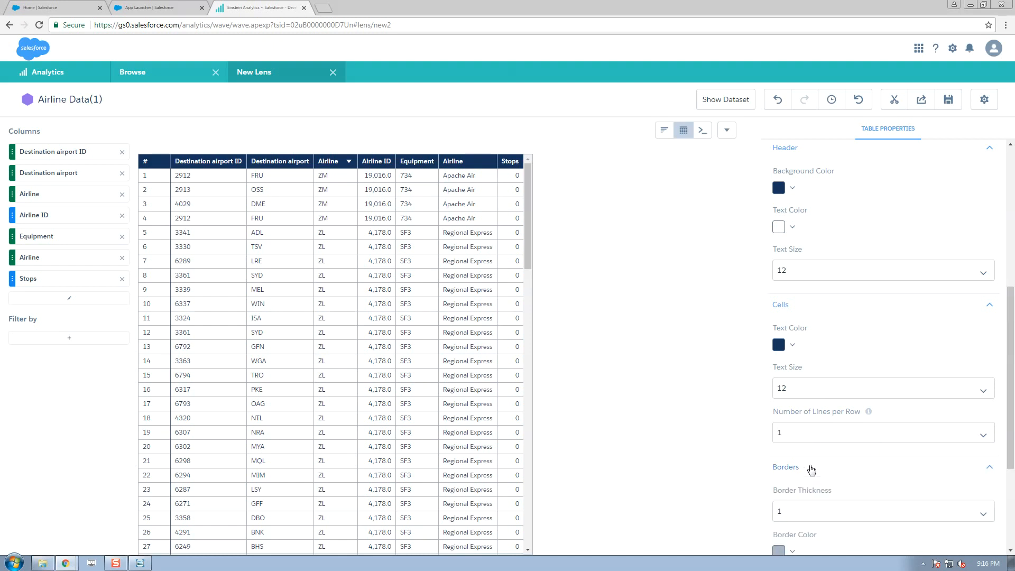
# Turn on alternate row colors for the airline table.
pyautogui.scroll(-3, 811, 471)
pyautogui.click(810, 487)
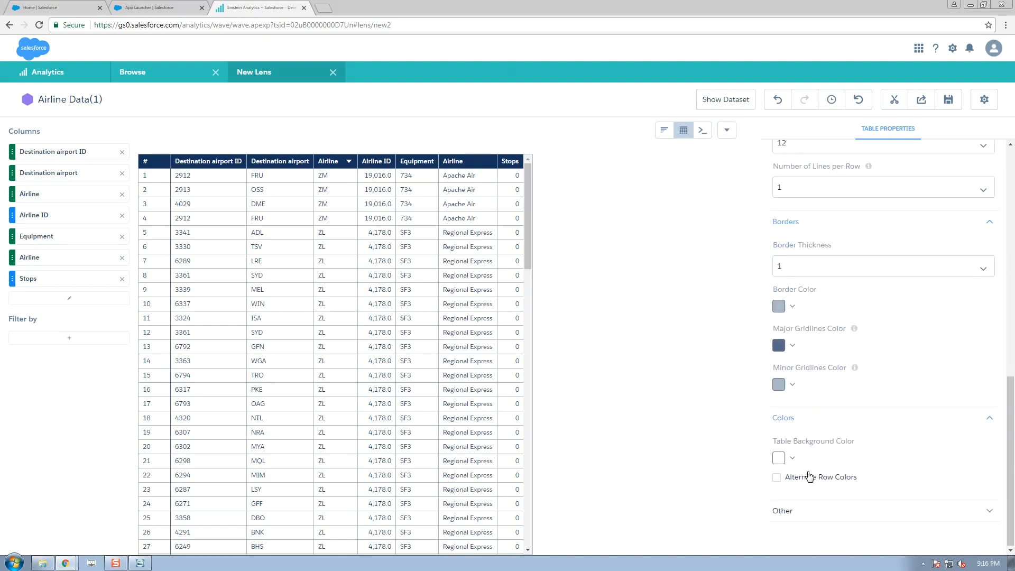
pyautogui.click(809, 478)
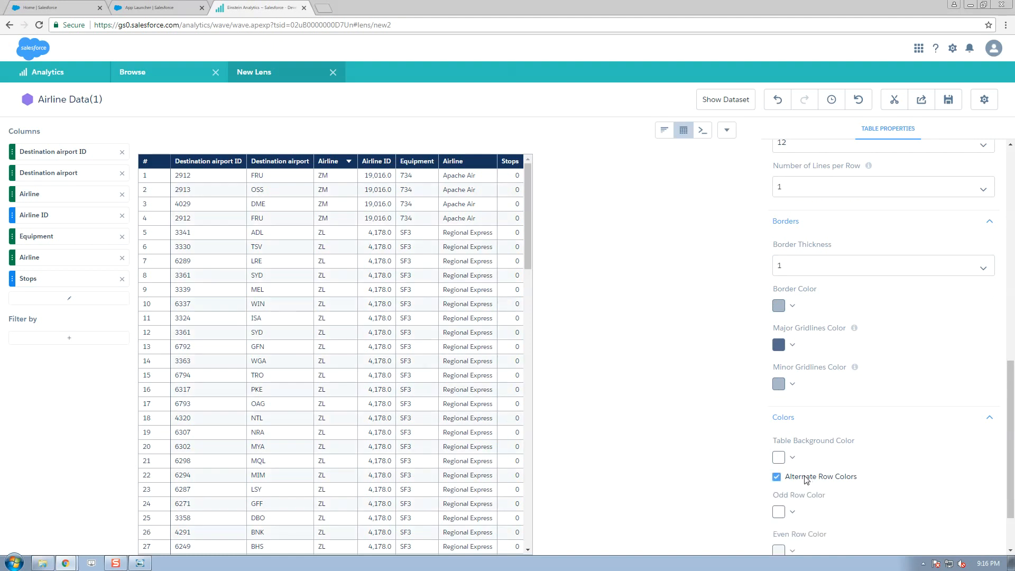
pyautogui.scroll(-2, 808, 479)
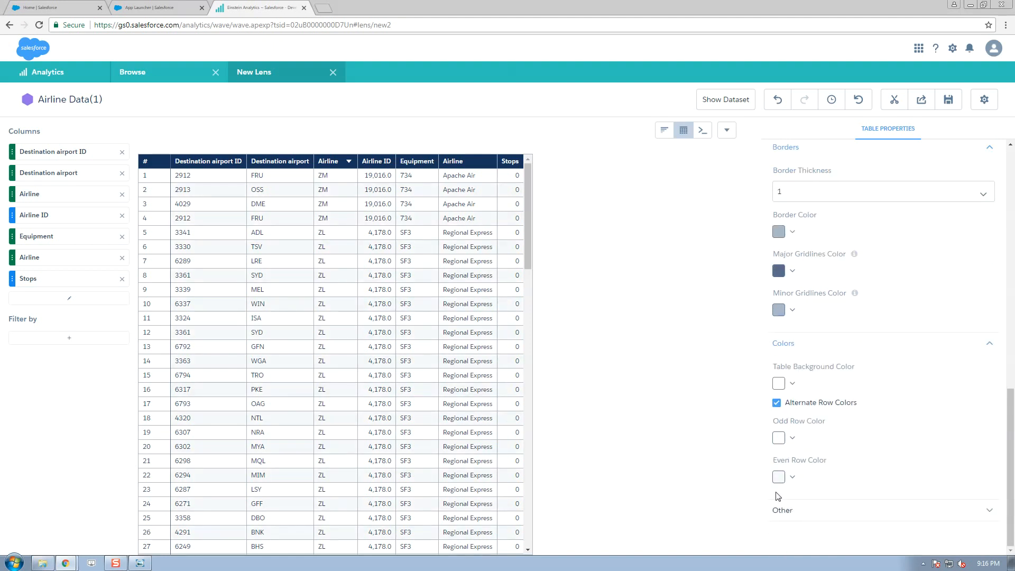
# Hide the table's row index column and show it again.
pyautogui.click(789, 512)
pyautogui.scroll(-1, 800, 462)
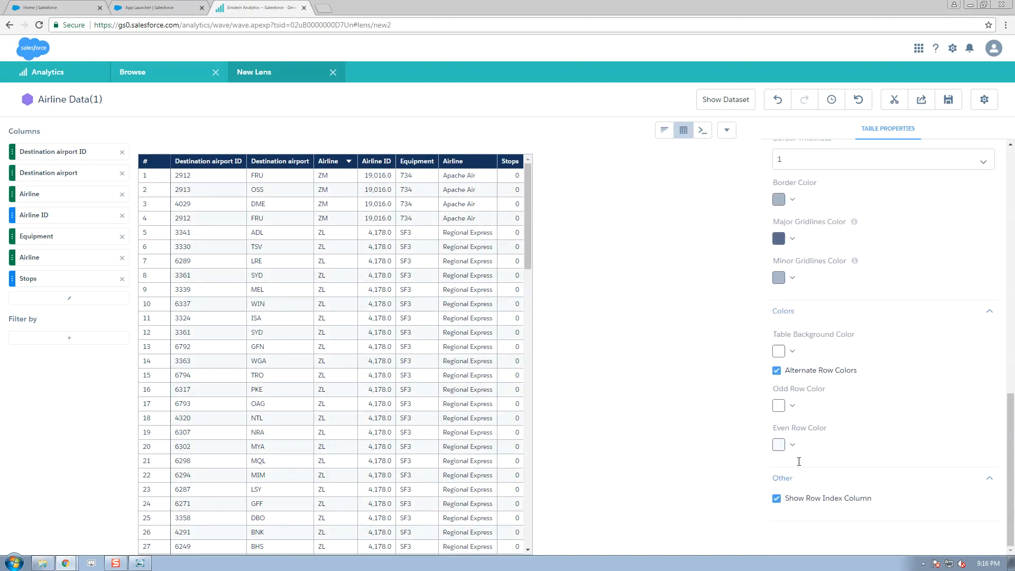
pyautogui.click(776, 500)
pyautogui.click(779, 498)
pyautogui.click(779, 498)
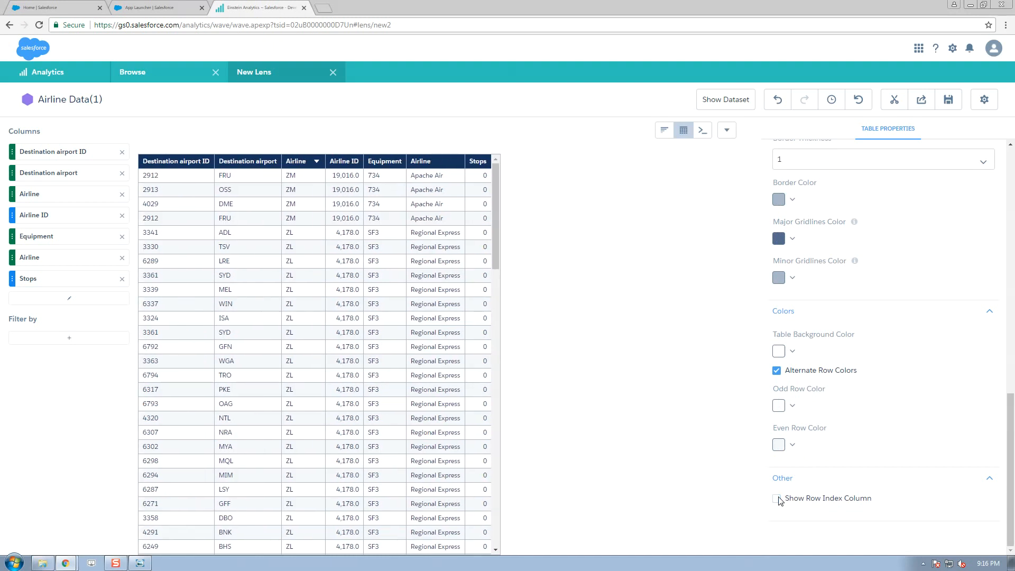
pyautogui.click(777, 498)
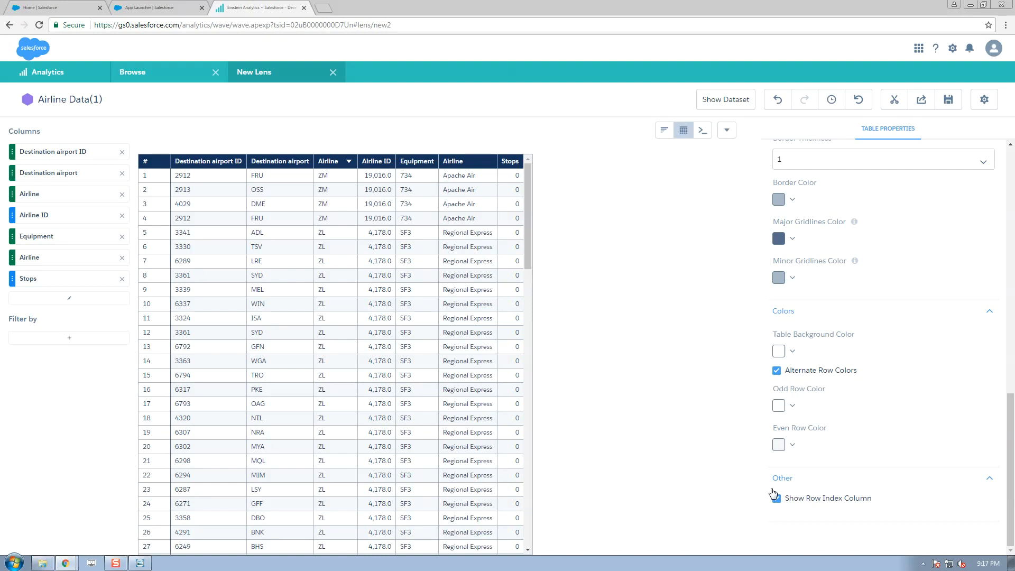
# Clip the airline table to the dashboard designer without a label and place lens_1 in the middle of the new dashboard's canvas.
pyautogui.click(889, 102)
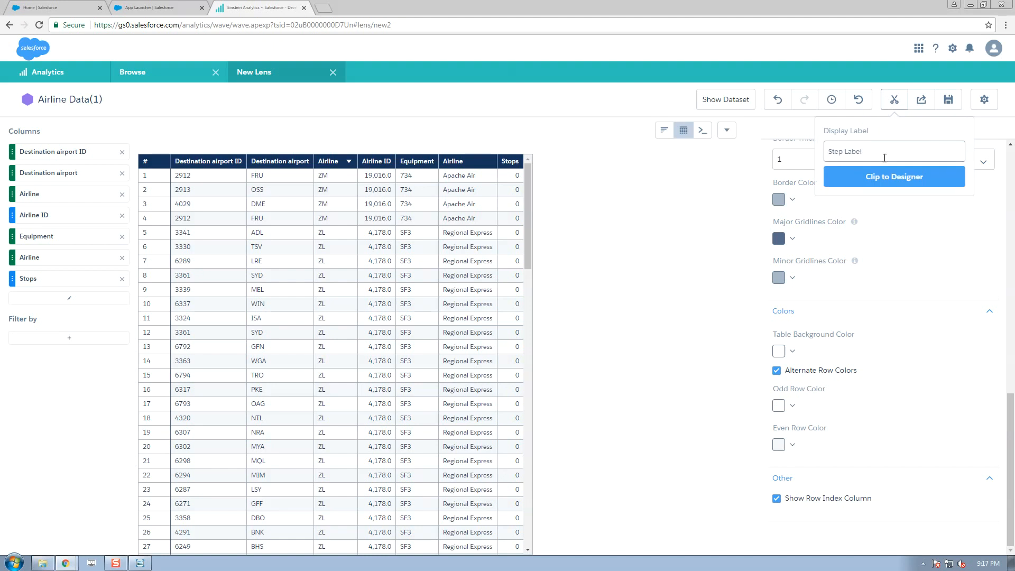
pyautogui.click(888, 178)
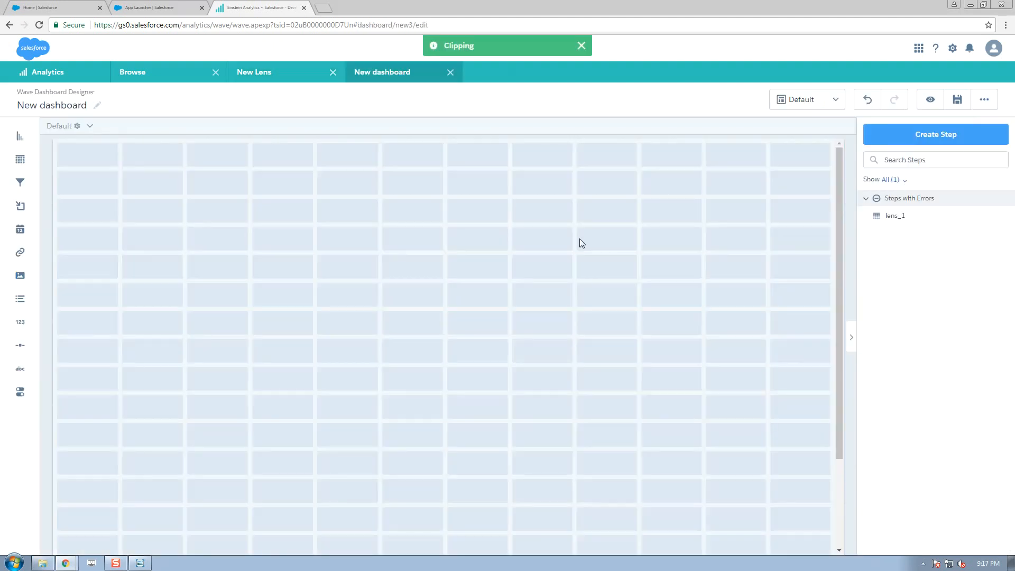
pyautogui.moveTo(915, 217); pyautogui.dragTo(655, 373)
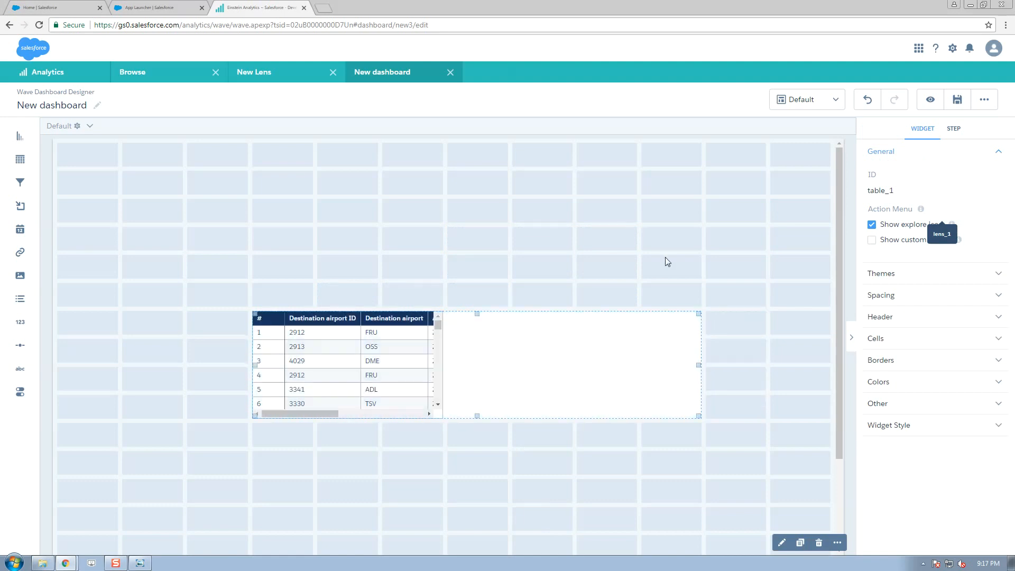
pyautogui.click(755, 381)
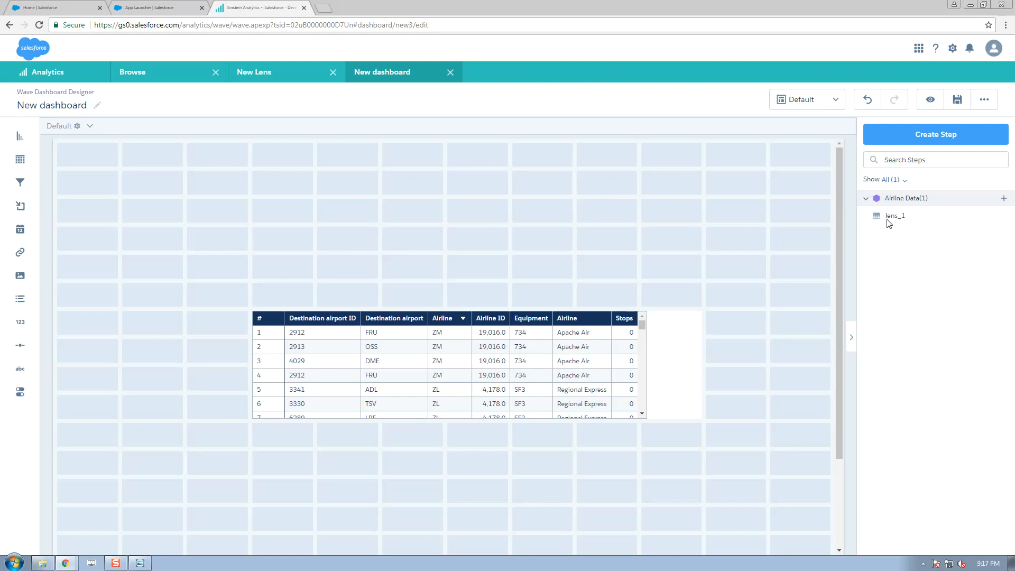
# Create a dashboard step from the Application dataset using the default Count of Rows measure.
pyautogui.click(1004, 216)
pyautogui.click(900, 310)
pyautogui.click(895, 142)
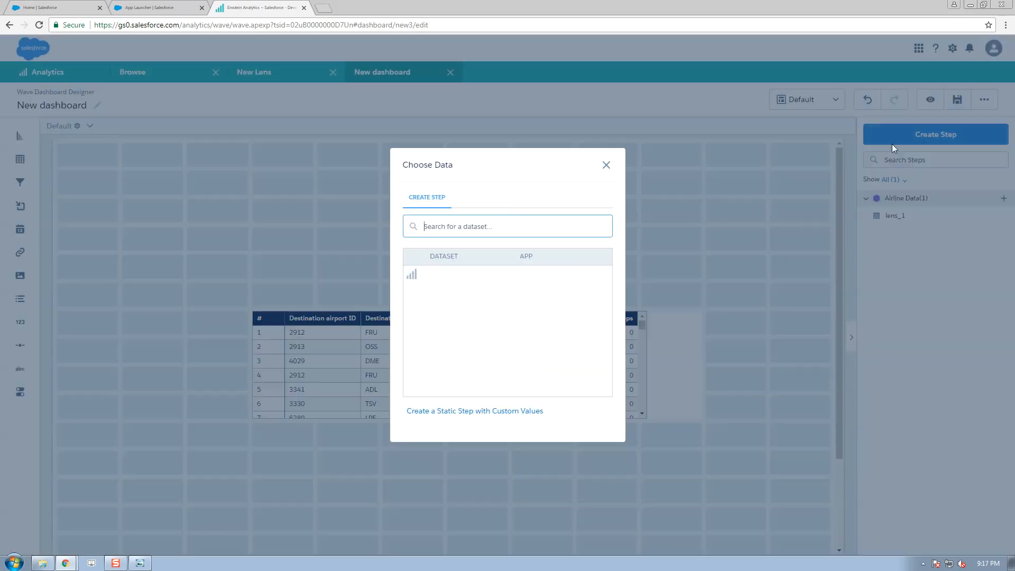
pyautogui.click(470, 307)
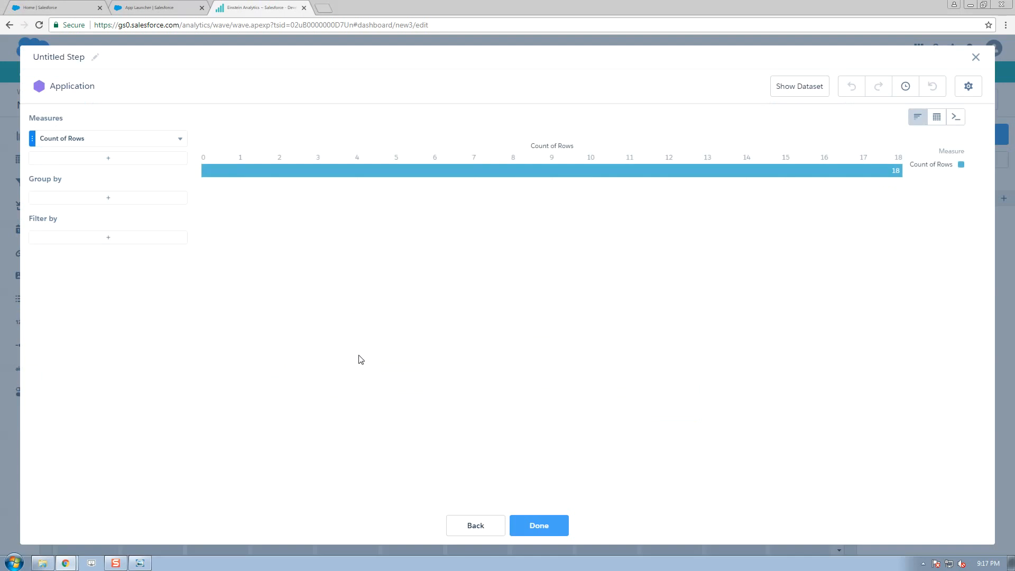
pyautogui.click(540, 526)
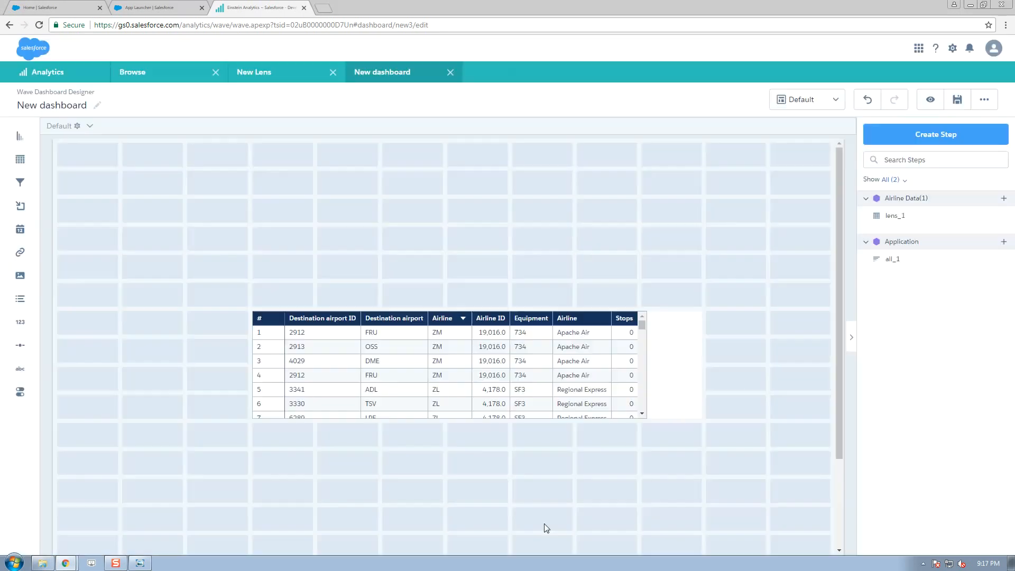
# Collapse the Airline Data(1) group in the list of steps and expand it again.
pyautogui.click(867, 199)
pyautogui.click(866, 214)
pyautogui.click(867, 214)
pyautogui.click(866, 200)
# Edit the dashboard table's lens_1 step to place the Airline code column after Equipment, and update the widget.
pyautogui.click(546, 348)
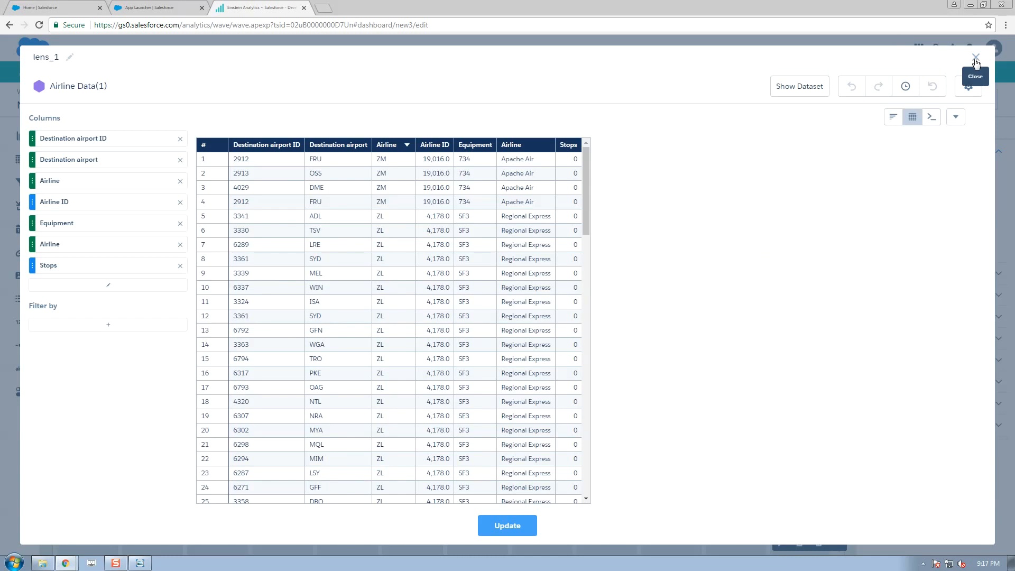
pyautogui.moveTo(562, 353); pyautogui.dragTo(72, 221)
pyautogui.moveTo(76, 175); pyautogui.dragTo(85, 233)
pyautogui.click(507, 525)
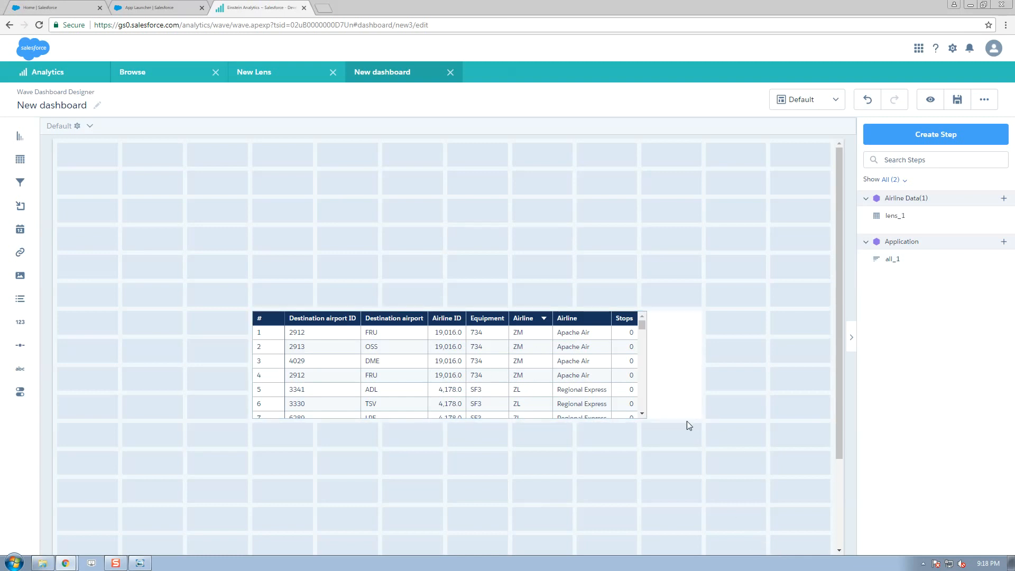
# Examine the table widget's additional actions and its step and widget properties, leaving the widget deselected.
pyautogui.click(656, 416)
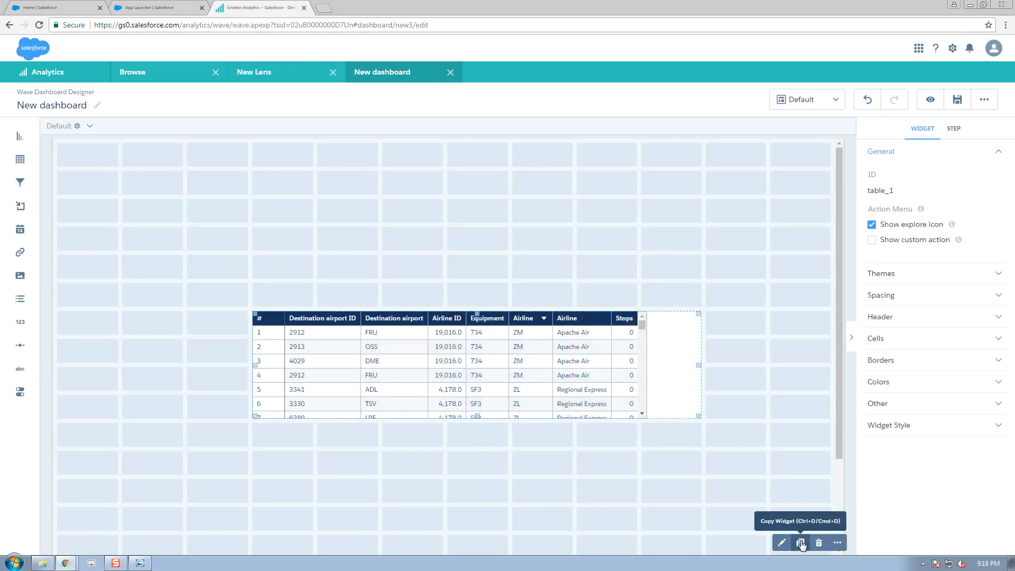
pyautogui.click(838, 544)
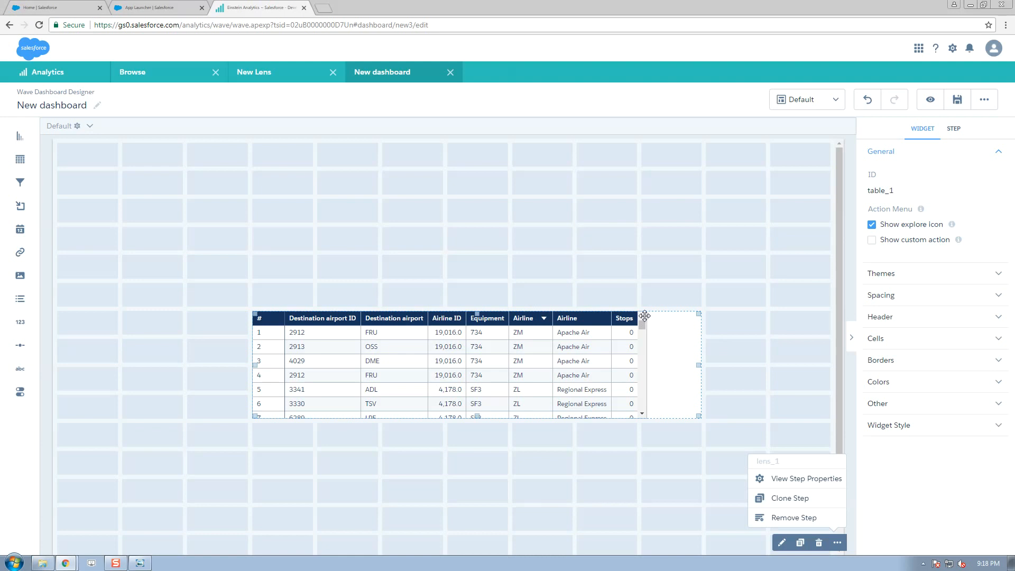
pyautogui.moveTo(691, 401); pyautogui.dragTo(695, 360)
pyautogui.scroll(1, 799, 265)
pyautogui.click(954, 128)
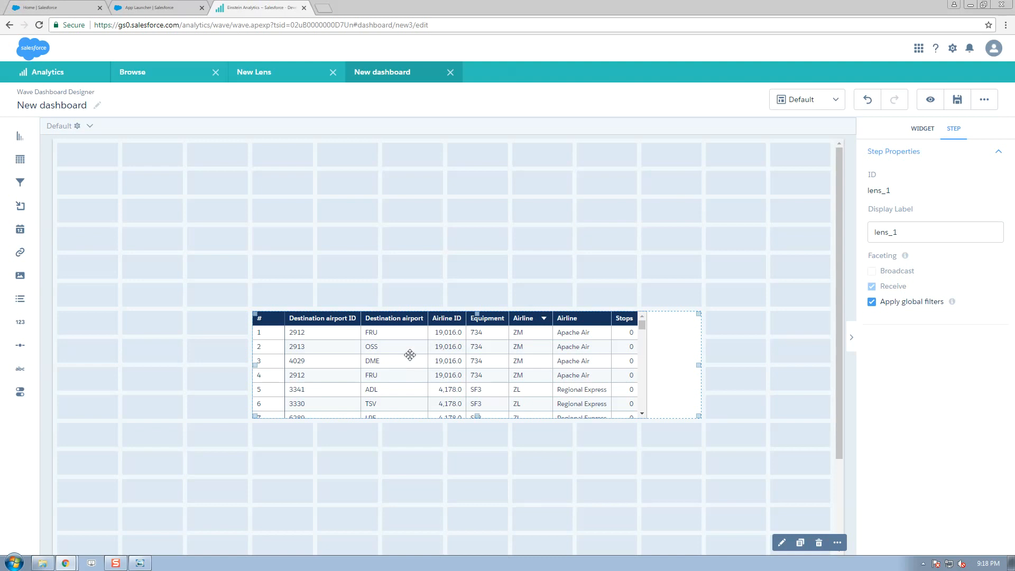
pyautogui.click(928, 130)
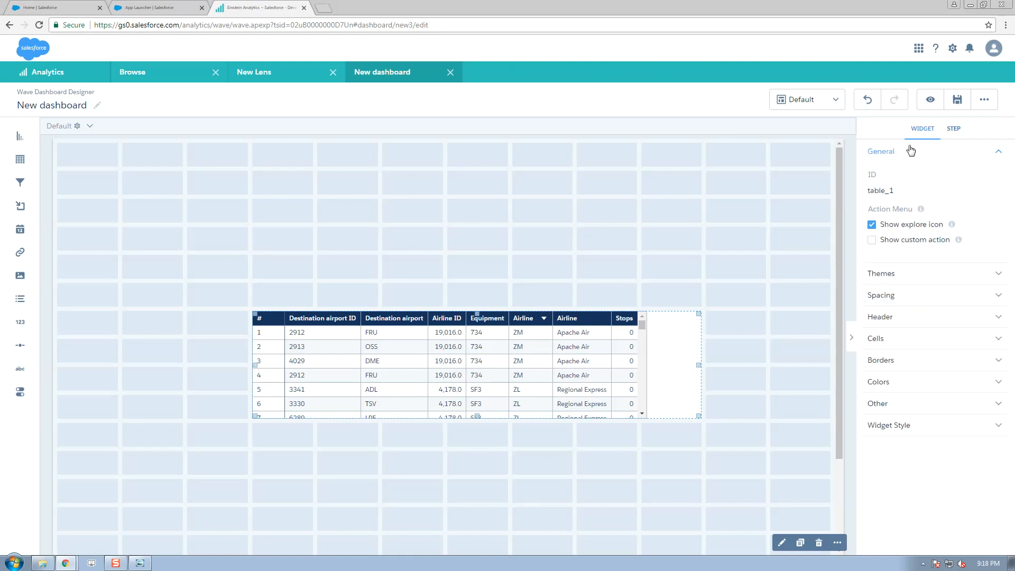
pyautogui.click(656, 231)
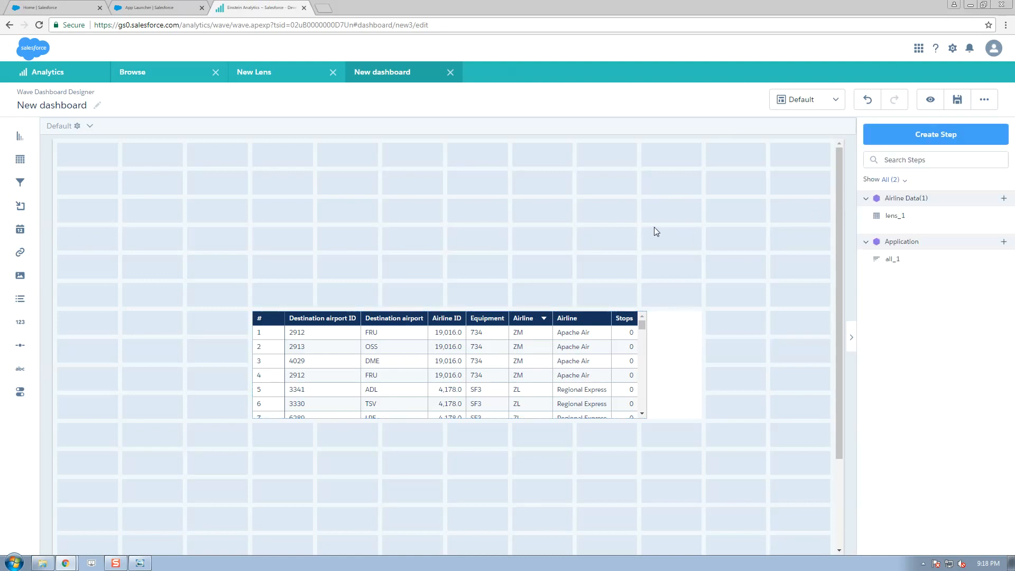